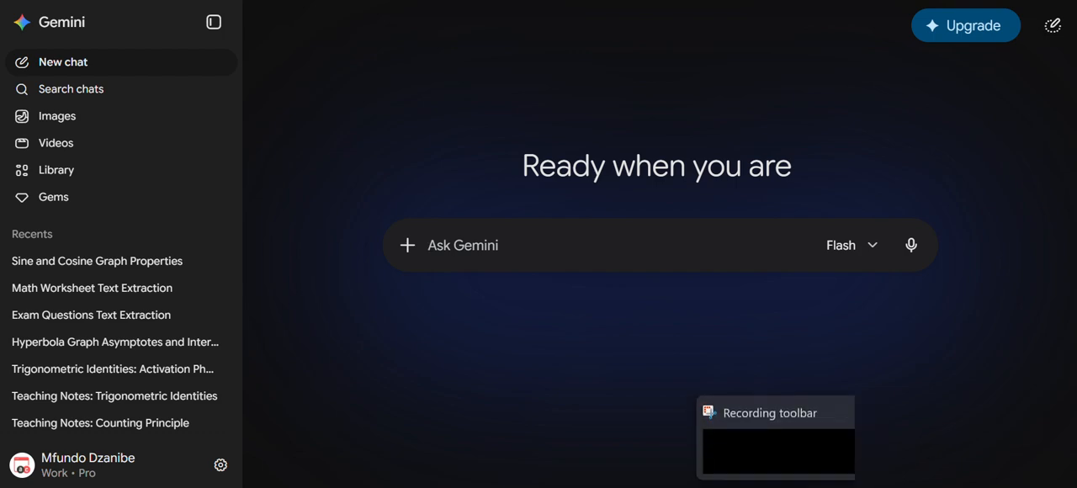
- Copy the Question 2 image from the photo viewer and paste it into a new Gemini chat prompt
left_click(751, 486)
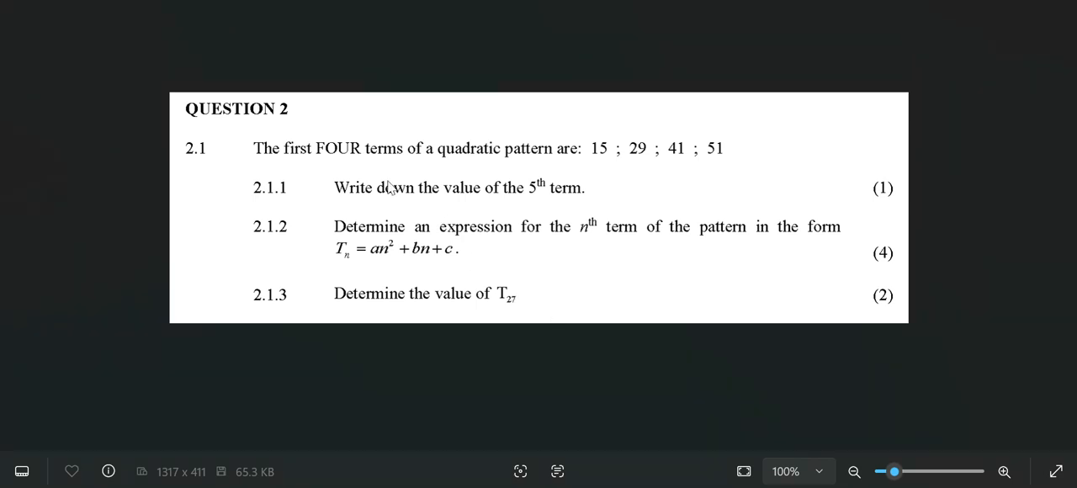
right_click(199, 40)
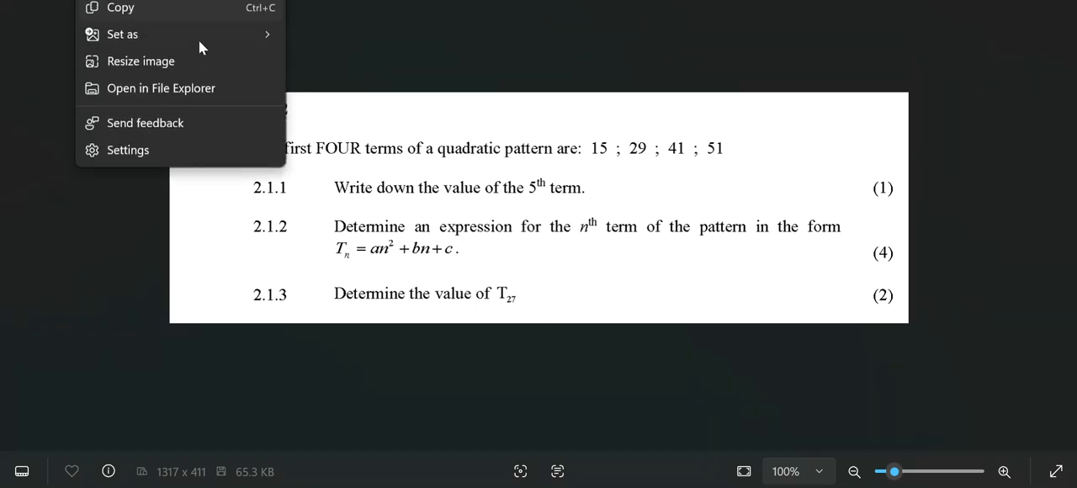
left_click(147, 14)
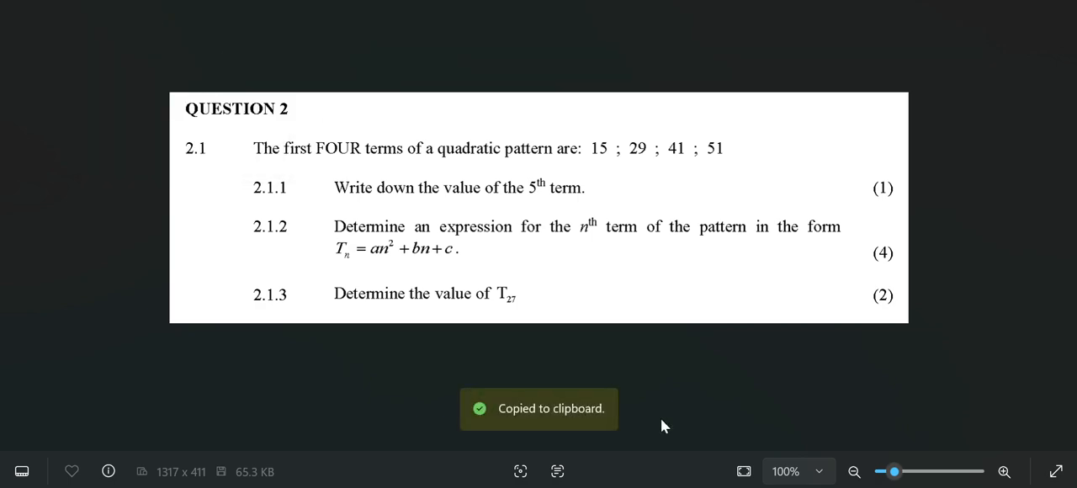
key("alt+Tab")
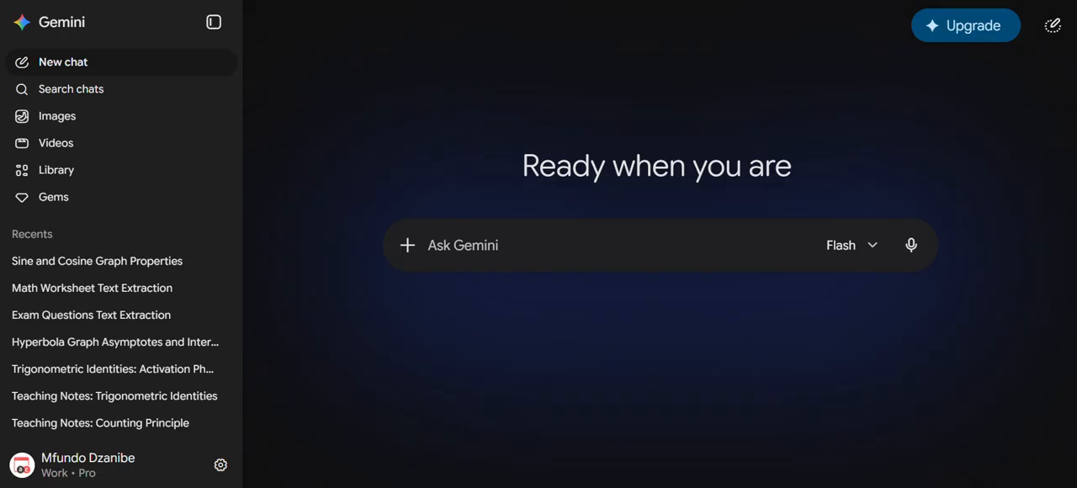
left_click(511, 243)
key("ctrl+v")
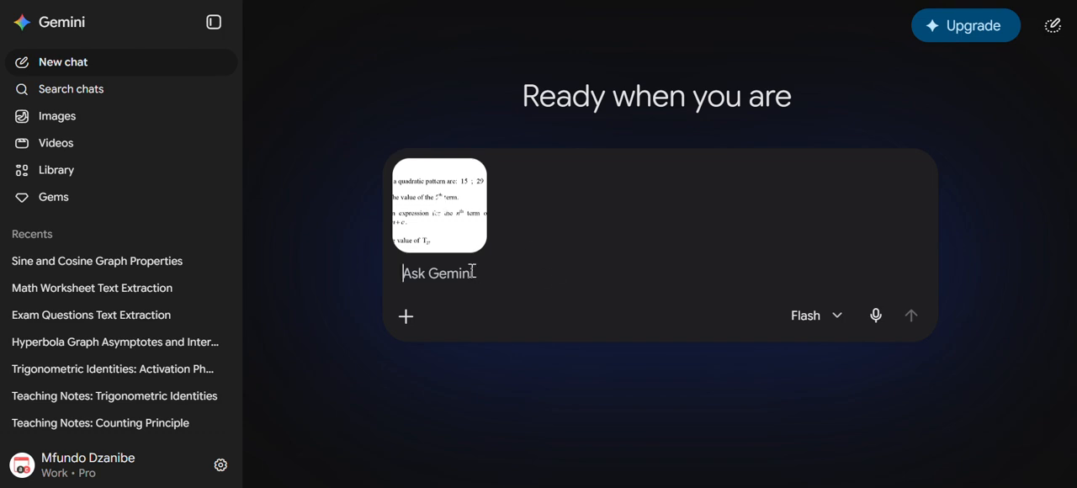
- Send the attached question image with the prompt "Extract text"
type("Extract")
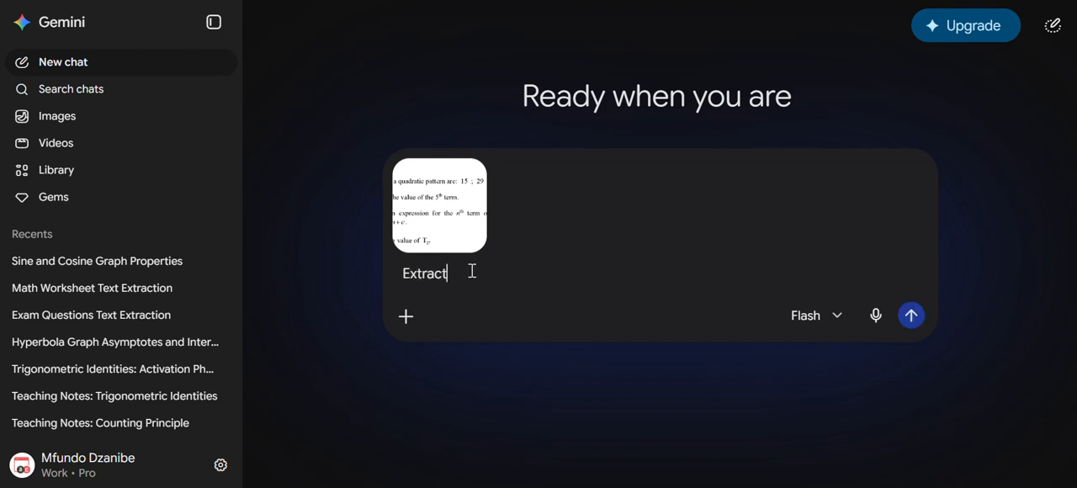
type(" text")
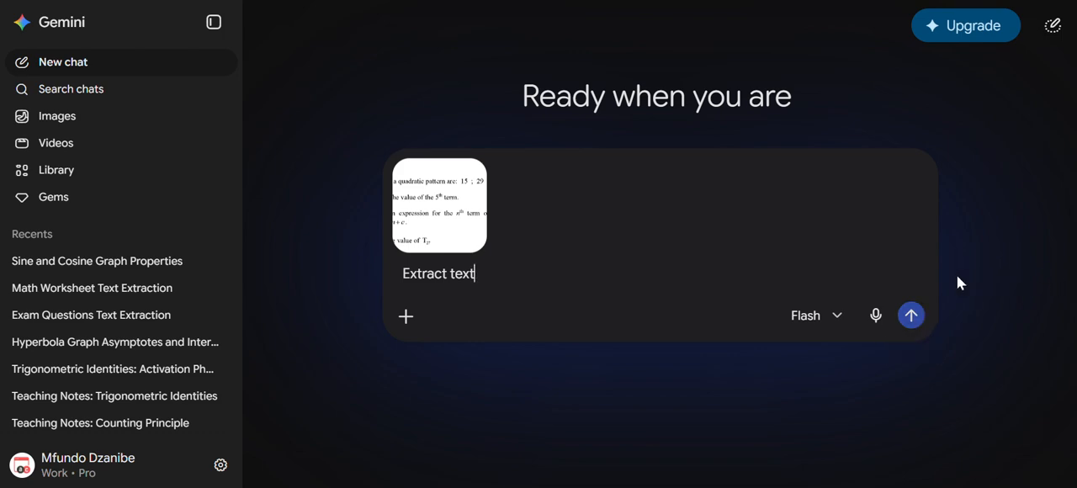
key("Return")
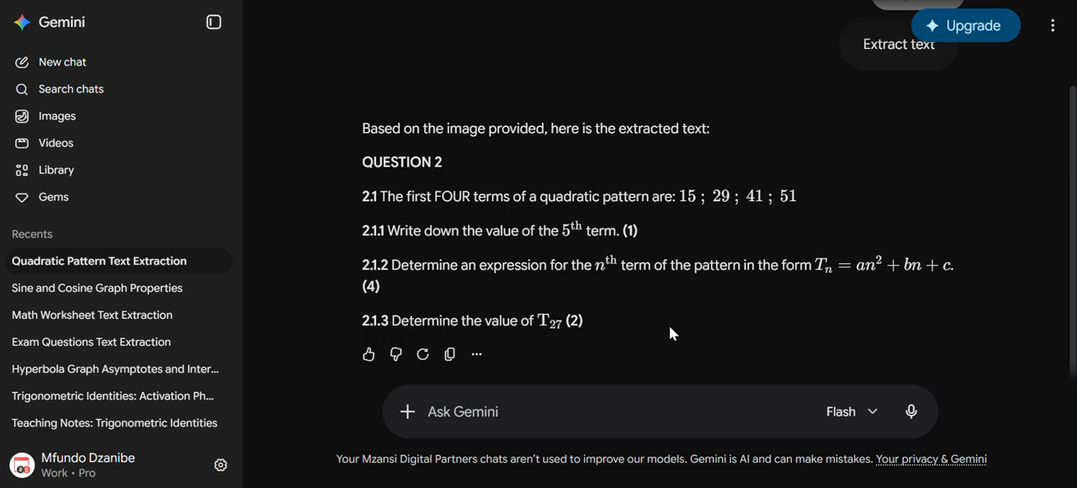
- Copy the extracted text response and paste it into the blank Sigma Classroom document
left_click(449, 356)
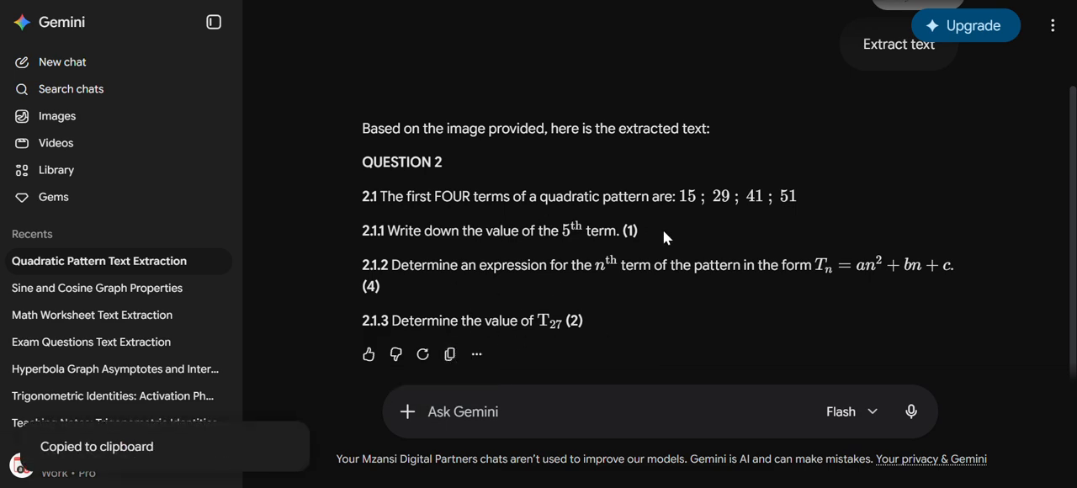
left_click(450, 359)
key("ctrl+Tab")
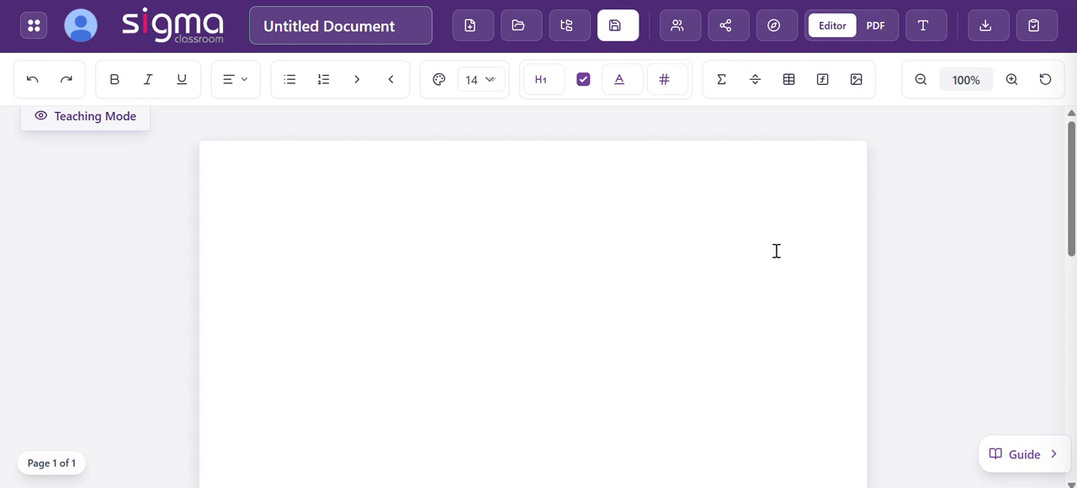
left_click(518, 210)
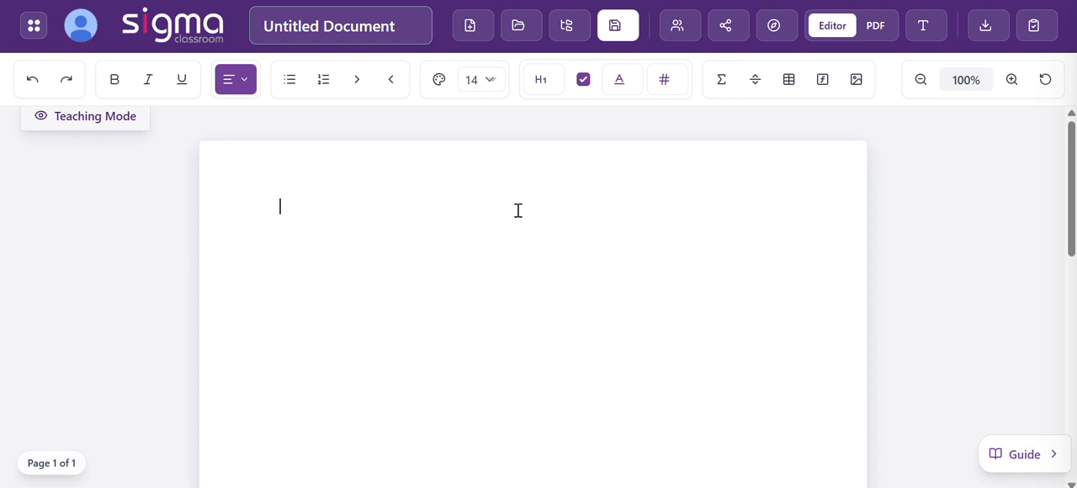
key("ctrl+v")
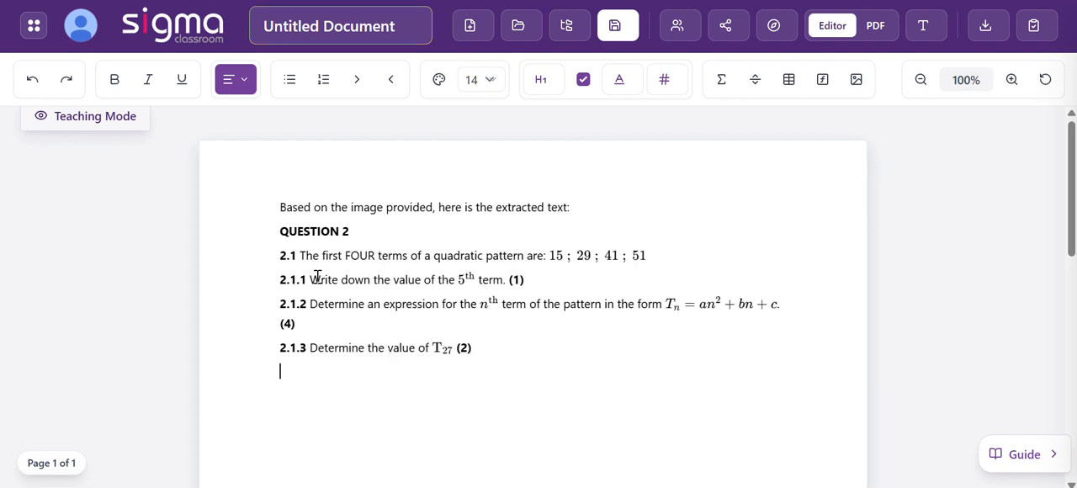
- Delete the introductory line "Based on the image provided, here is the extracted text:" and the empty line it leaves above QUESTION 2
left_click_drag(276, 210, 613, 216)
key("BackSpace")
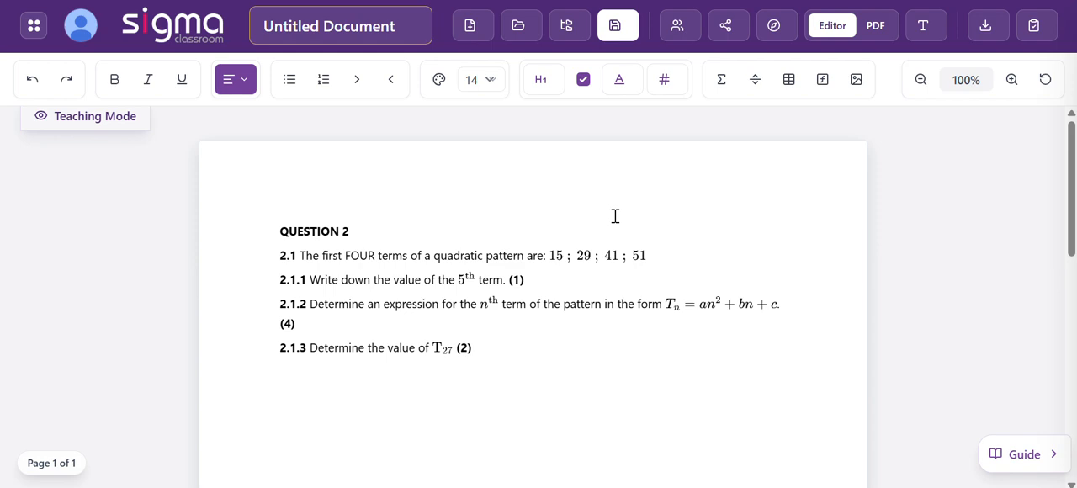
key("Delete")
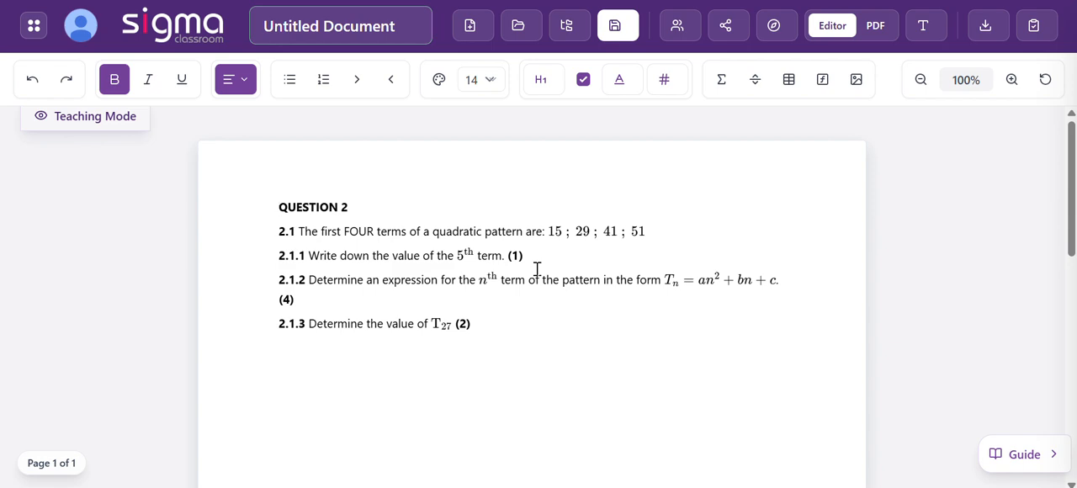
- Inspect the number pattern in 2.1 and the general-term formula in 2.1.2 in the Math Editor, closing each without changes
left_click(579, 238)
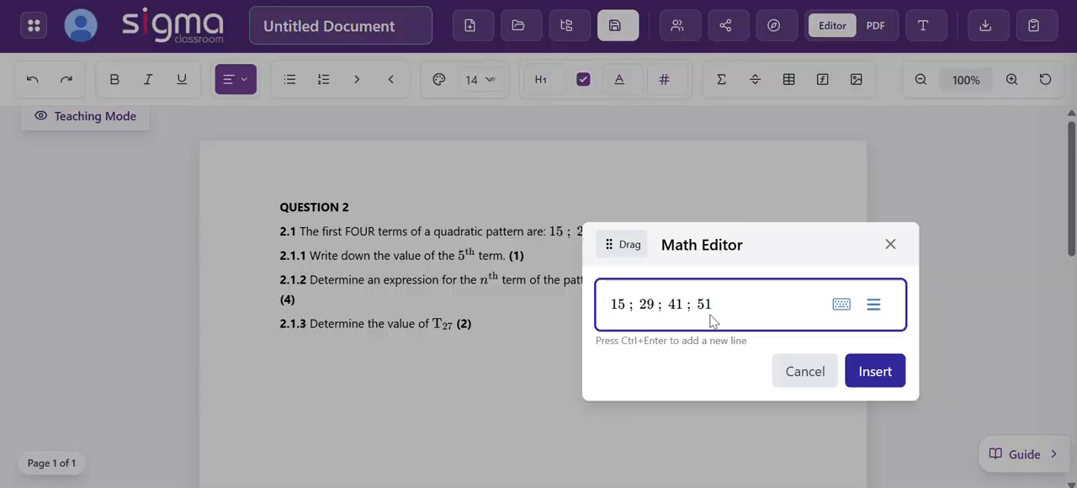
left_click(804, 375)
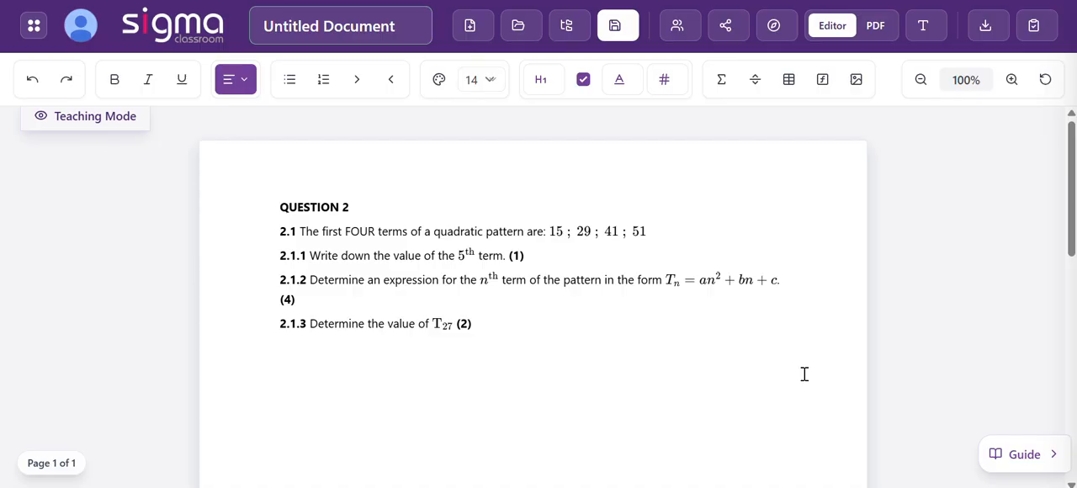
left_click(724, 294)
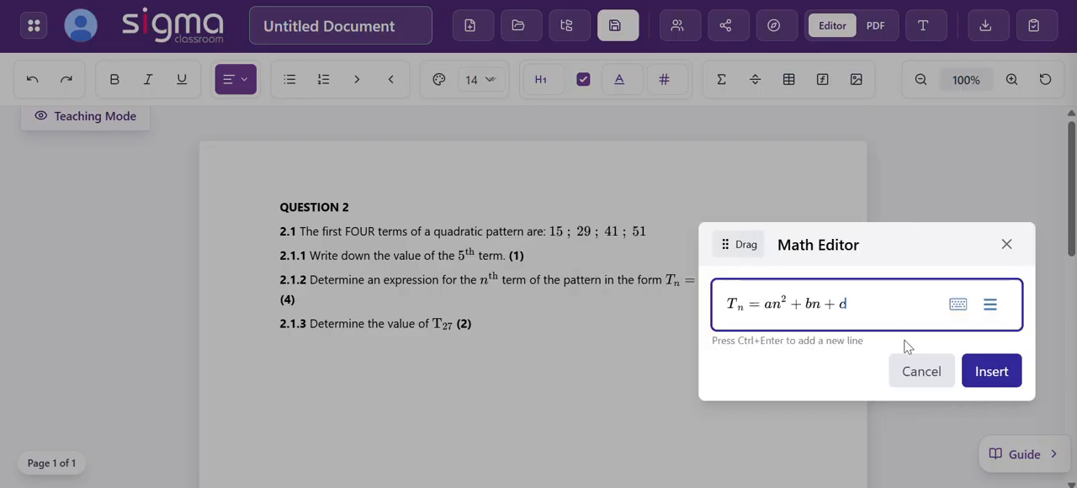
left_click(914, 383)
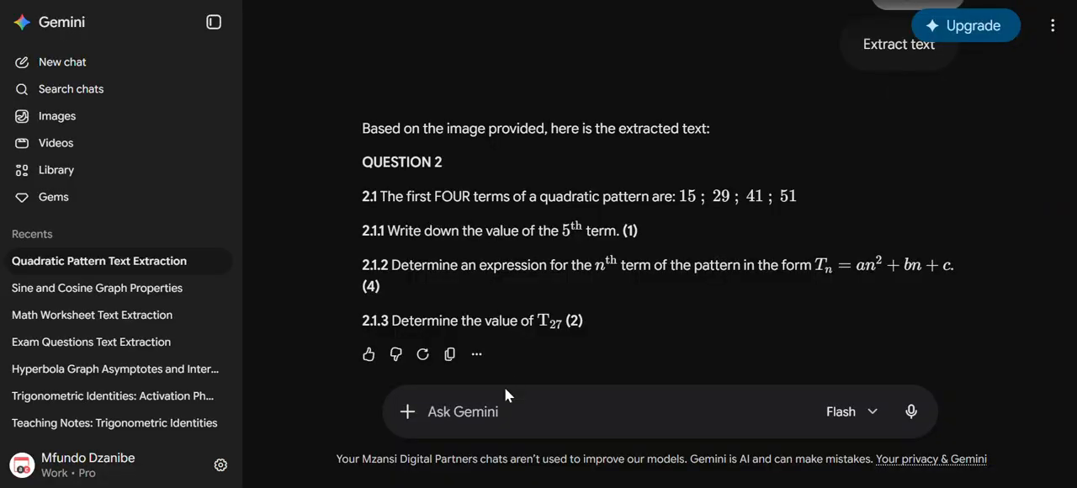
- Return to the Gemini chat and submit the prompt "Generate step by step solutions for these questions"
type("G")
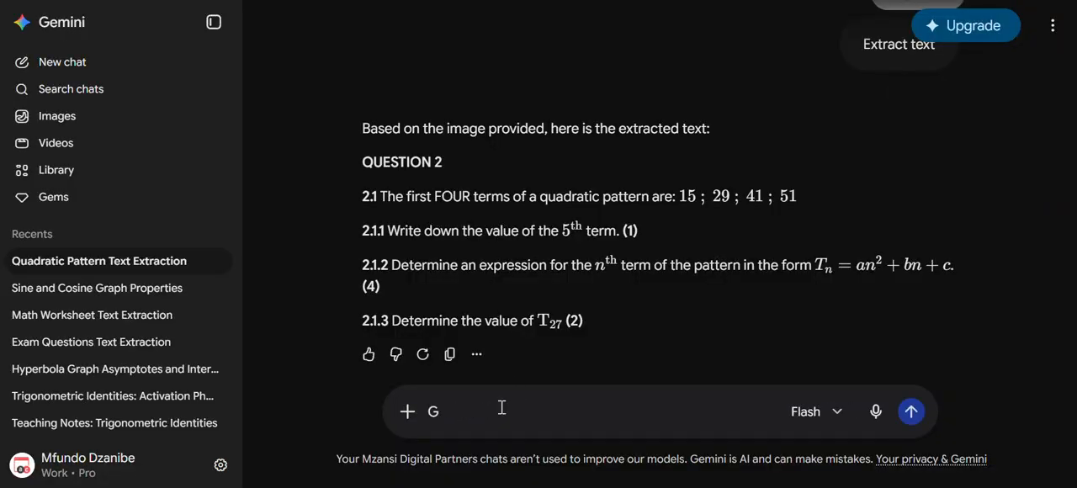
type("enerate step by ste")
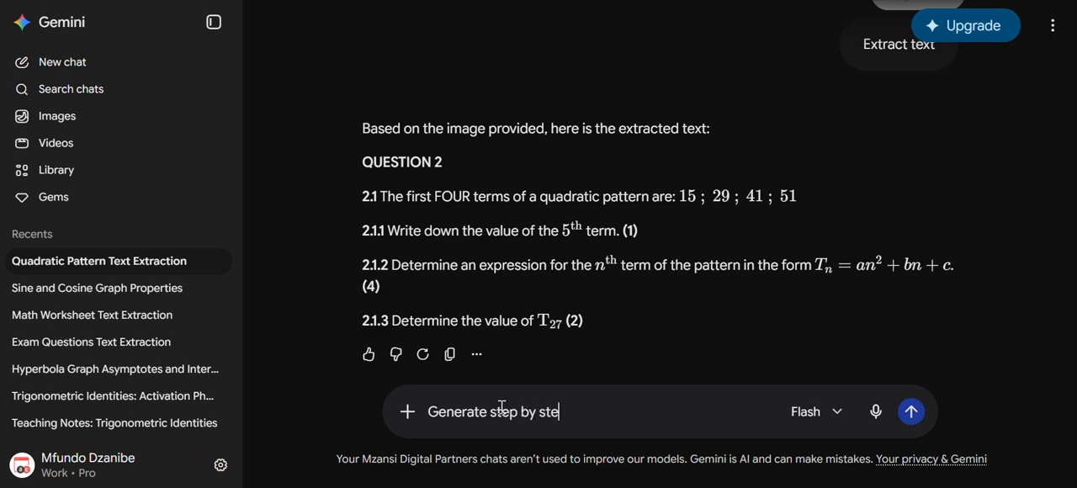
type("p solution")
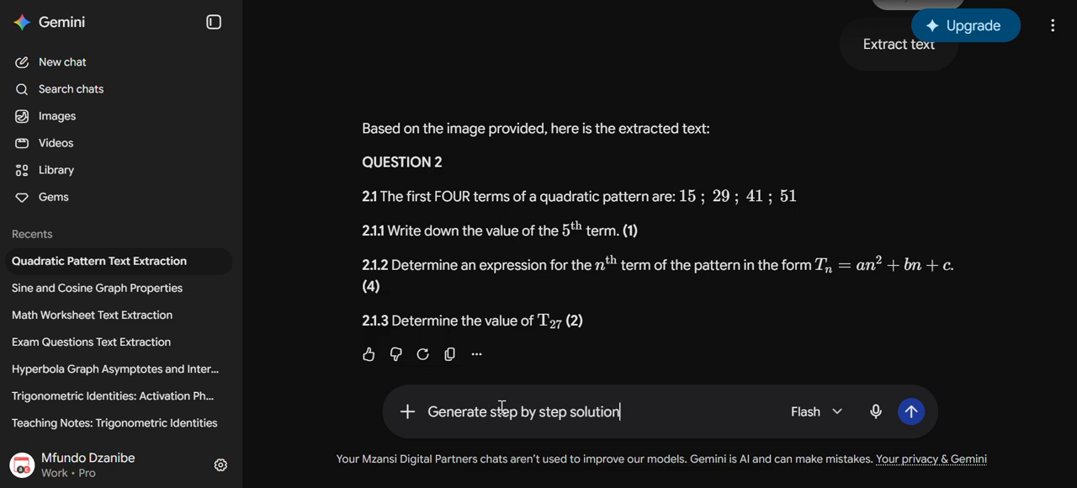
type("s for each")
key("BackSpace")
key("BackSpace")
key("BackSpace")
key("BackSpace")
key("BackSpace")
type("these qu")
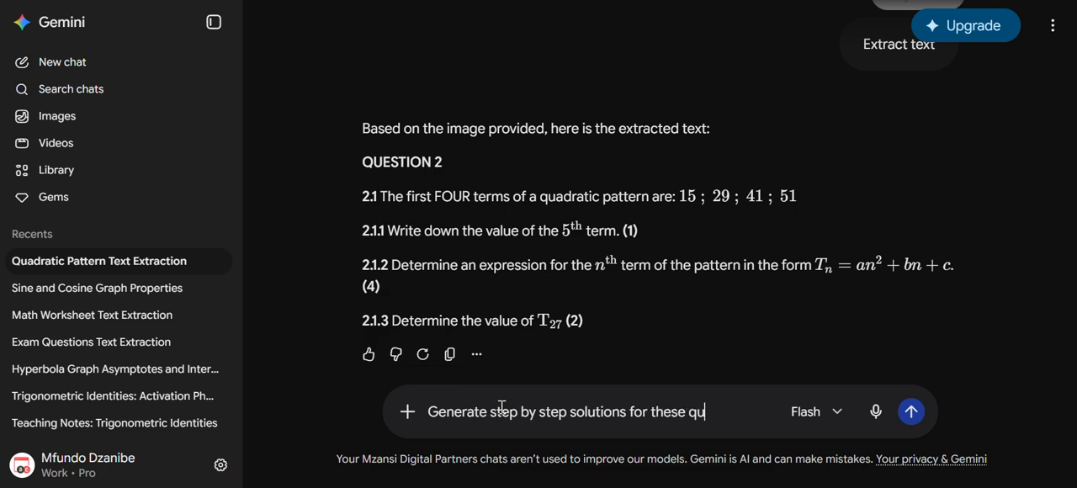
type("estions")
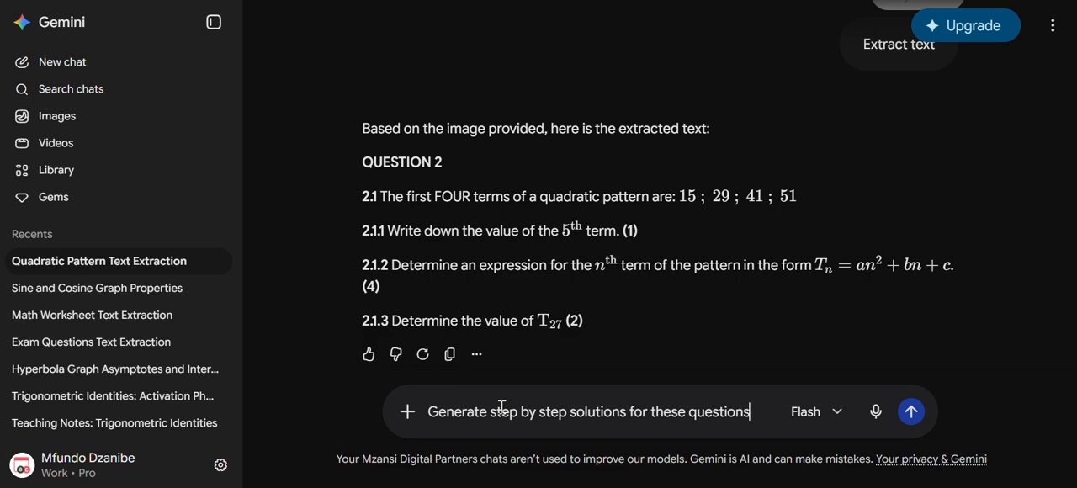
left_click(910, 411)
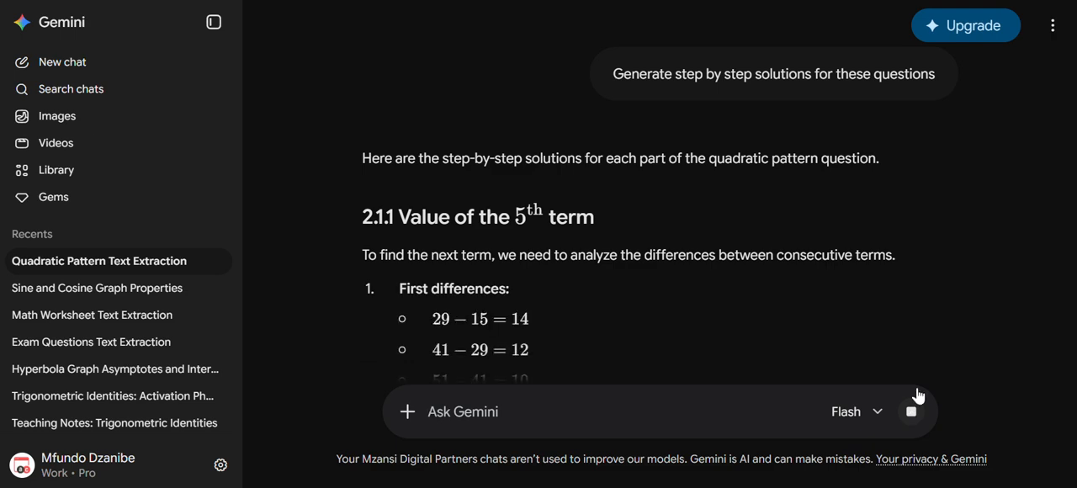
- Copy the complete step-by-step solutions response and paste it below question 2.1.3 in the Sigma Classroom document
scroll(751, 233, "down", 4)
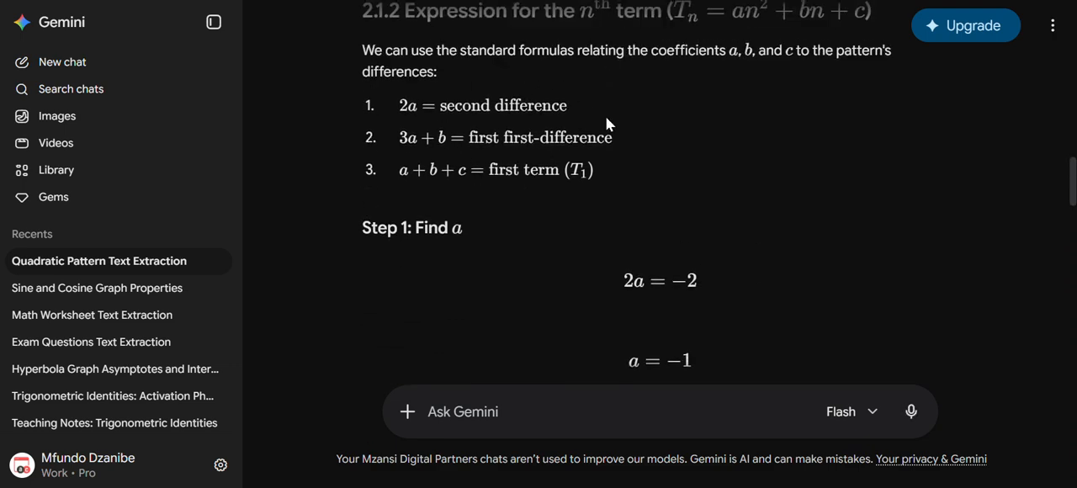
scroll(484, 177, "up", 2)
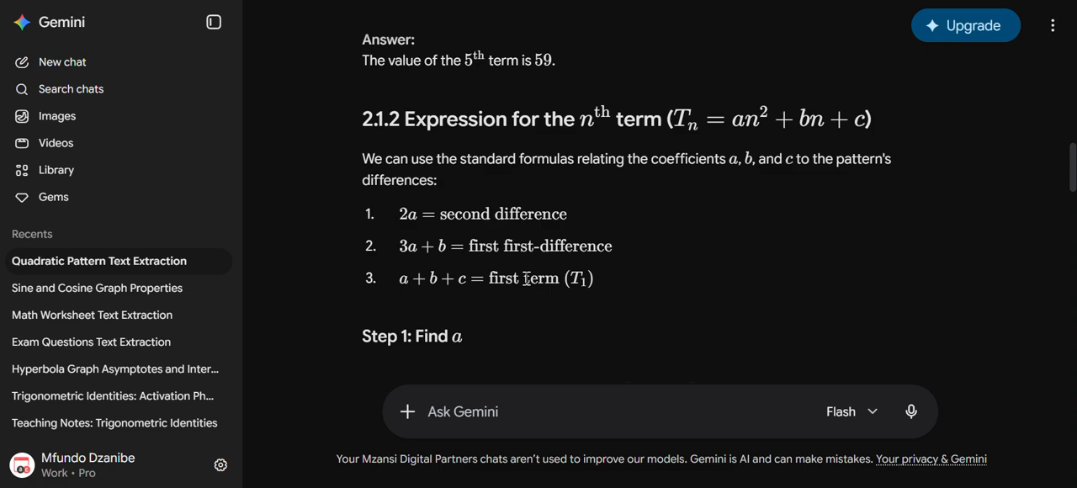
scroll(527, 255, "down", 3)
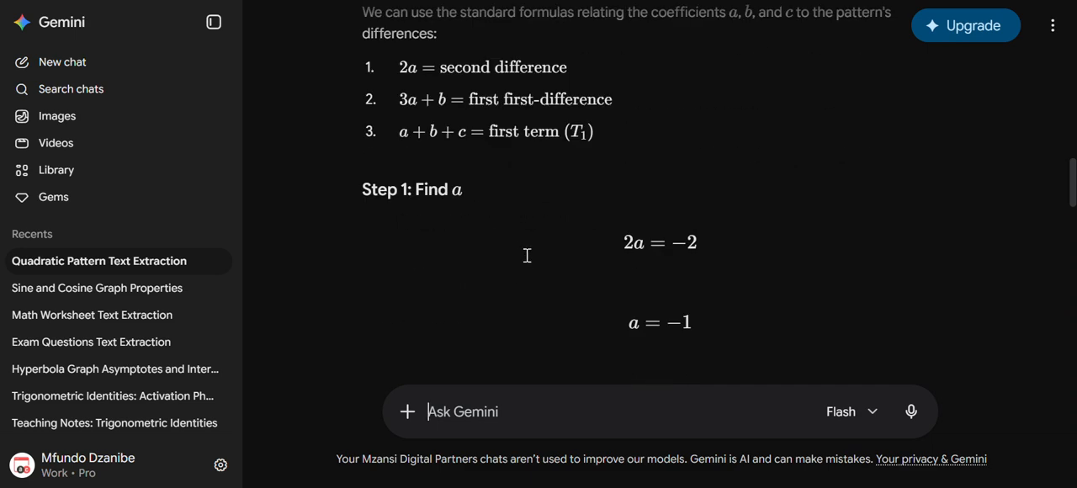
scroll(527, 255, "down", 20)
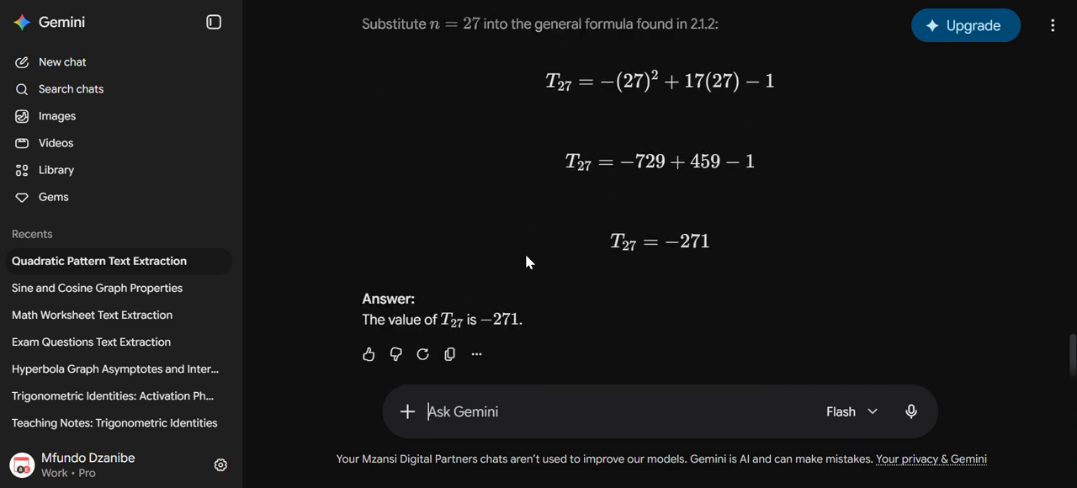
left_click(449, 354)
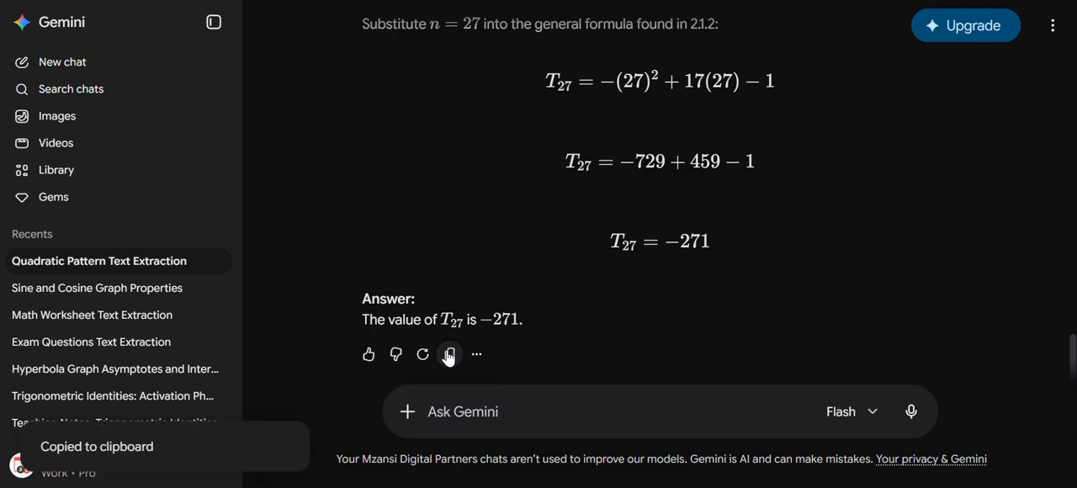
key("ctrl+Tab")
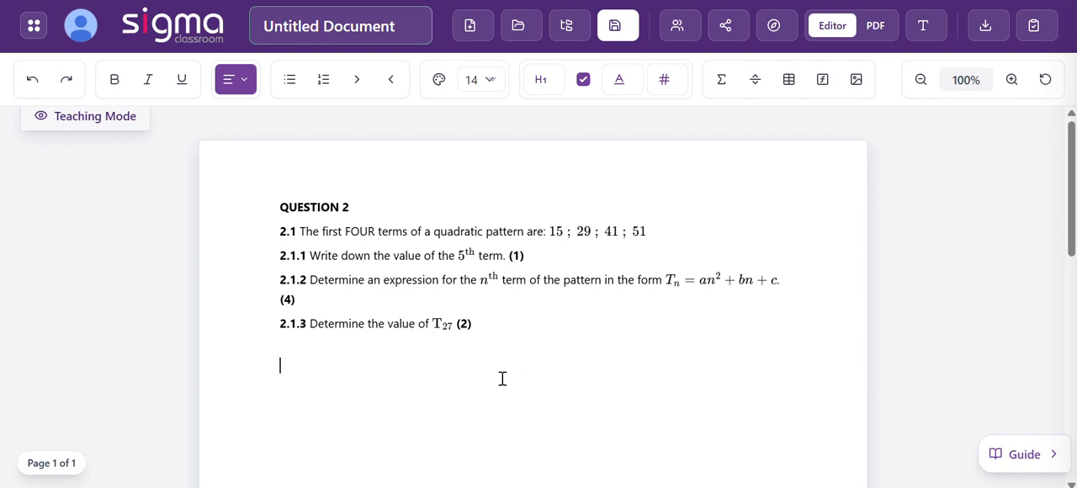
key("ctrl+v")
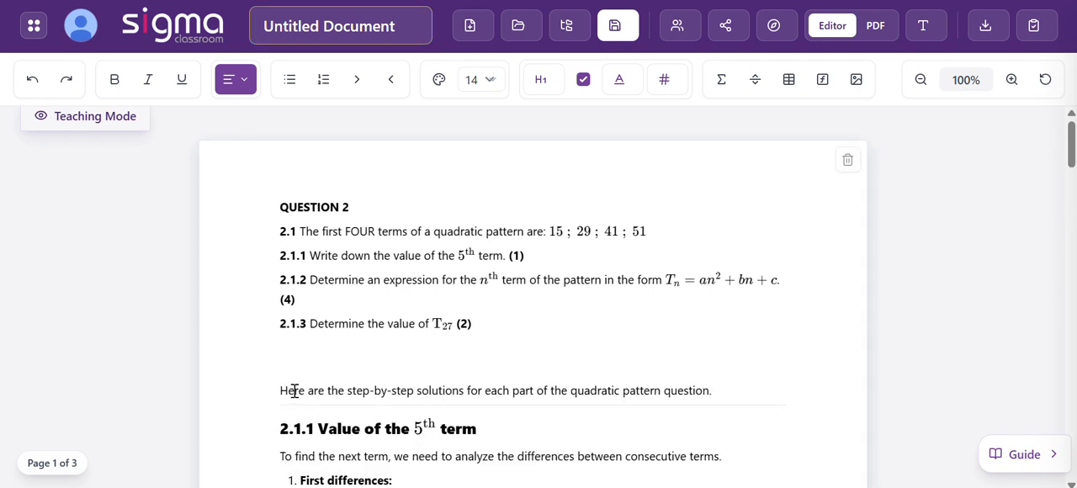
- Delete the introductory sentence above the pasted solutions and the empty lines between question 2.1.3 and the 2.1.1 solution heading
left_click_drag(278, 388, 752, 384)
key("BackSpace")
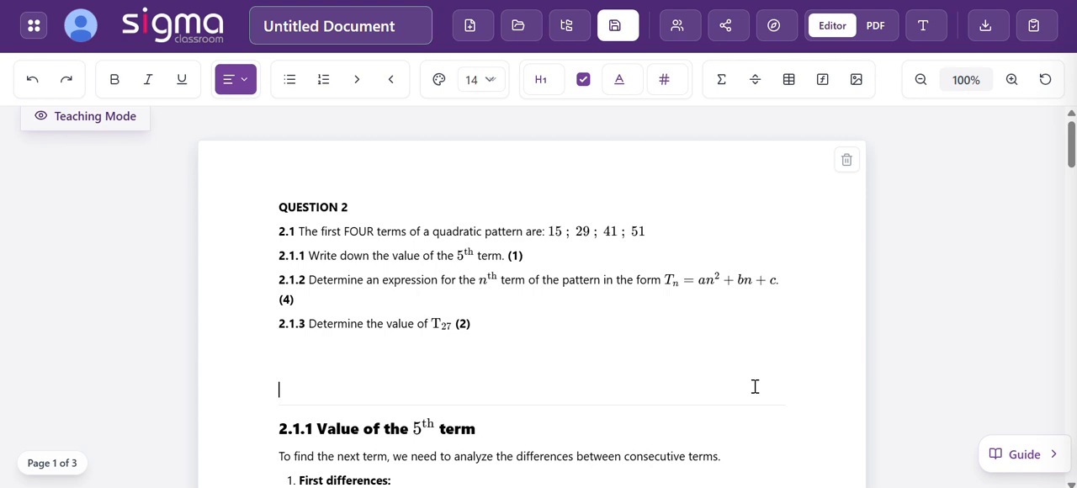
key("BackSpace")
key("BackSpace")
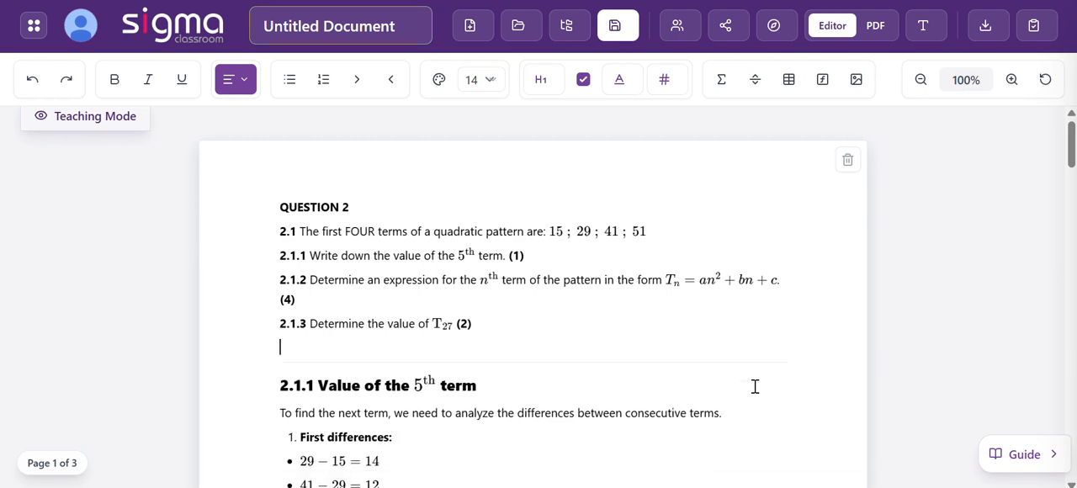
key("BackSpace")
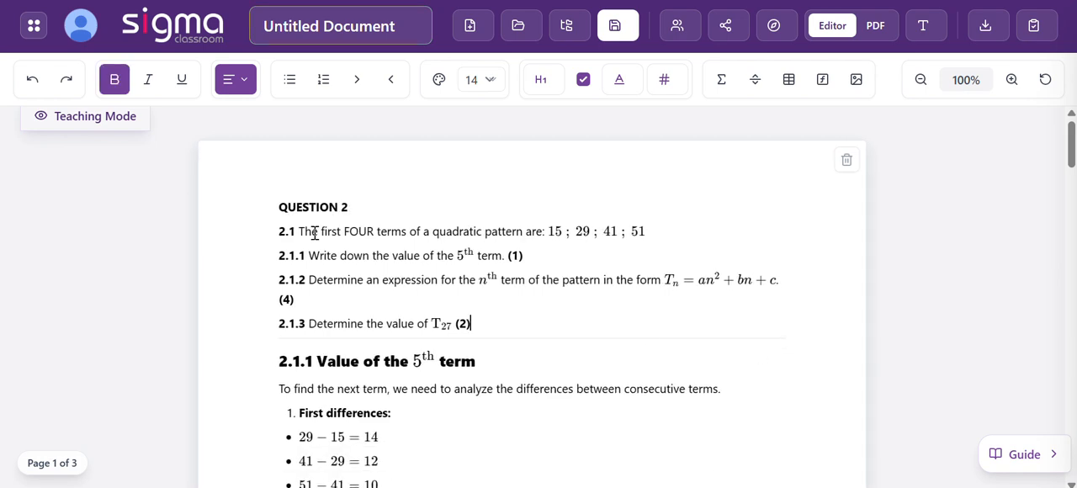
scroll(443, 367, "down", 2)
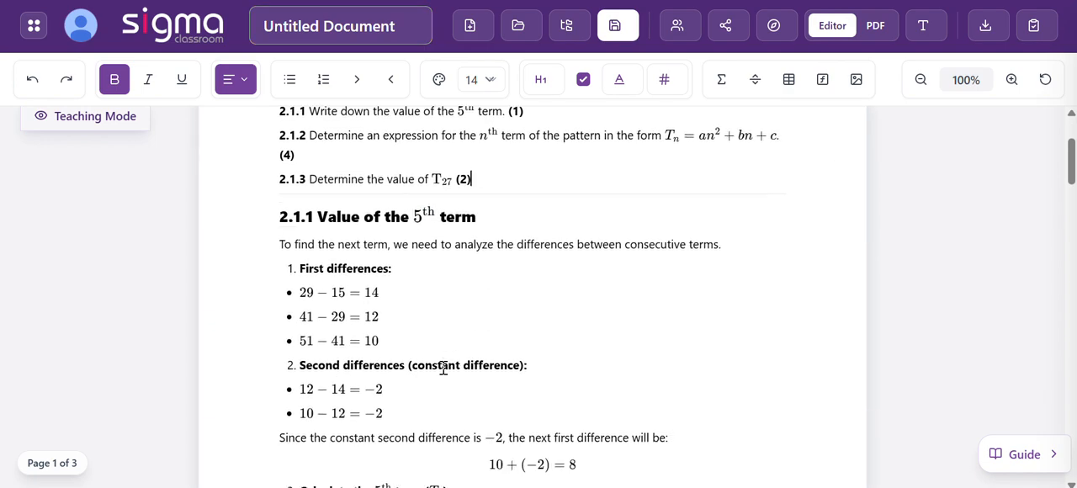
- Delete the empty lines between the T5 calculation and the Answer heading in the 2.1.1 solution
scroll(443, 368, "down", 6)
scroll(441, 353, "up", 2)
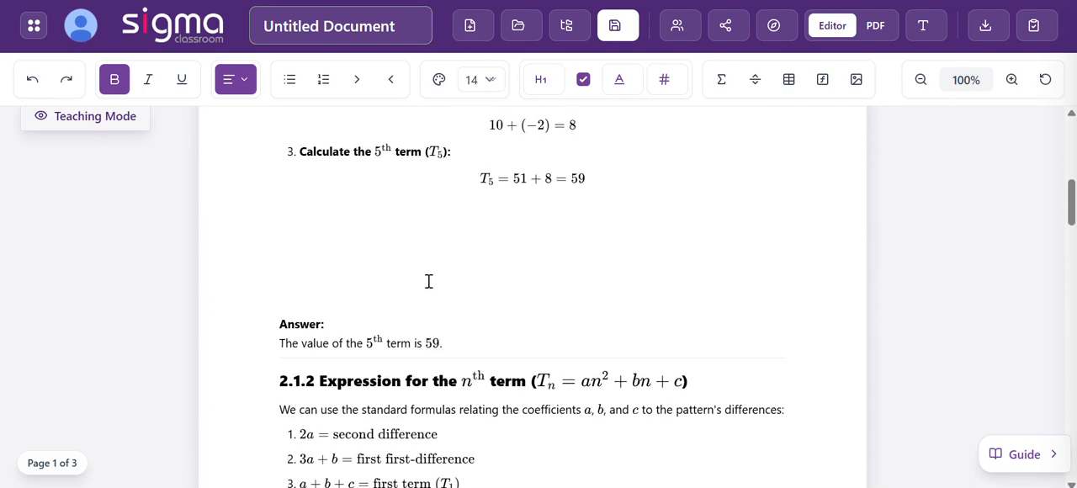
left_click(442, 205)
key("BackSpace")
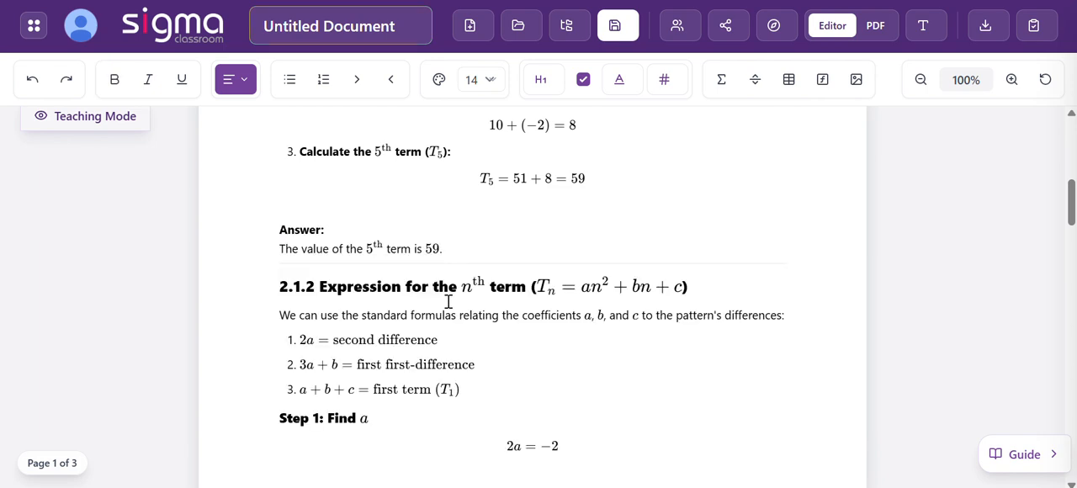
key("BackSpace")
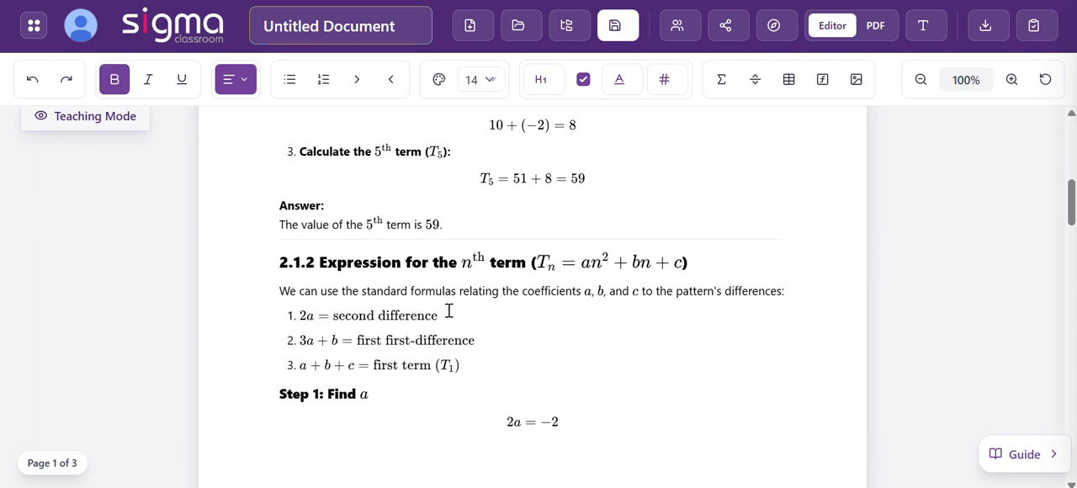
- Delete the empty lines between 3a + b = 14 and 3(−1) + b = 14 under Step 2: Find b
scroll(367, 355, "down", 3)
scroll(367, 355, "down", 3)
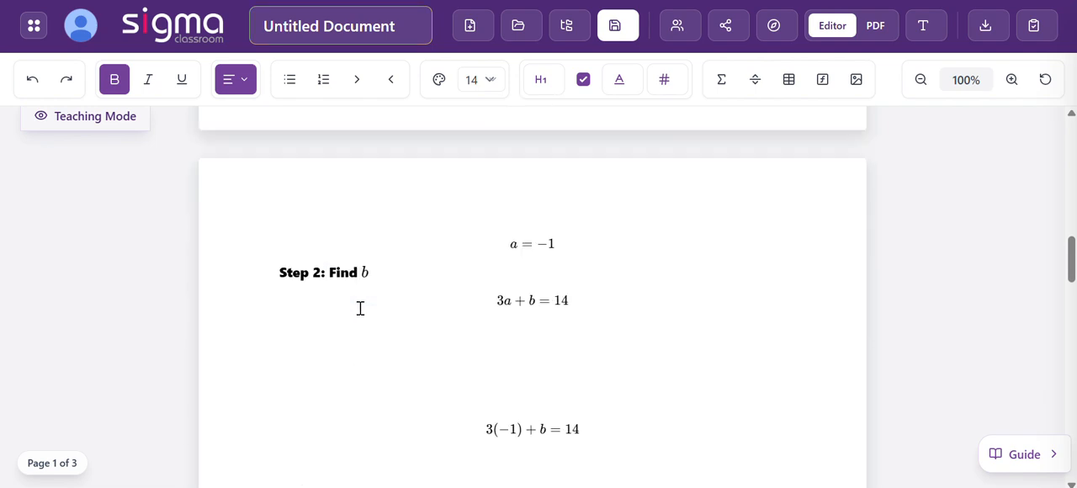
scroll(338, 277, "up", 1)
left_click(328, 242)
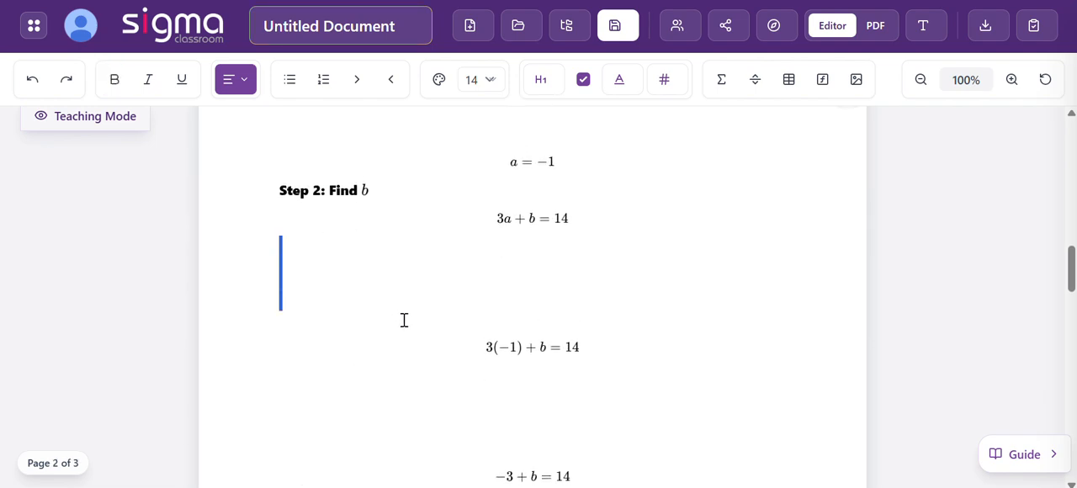
key("BackSpace")
key("BackSpace")
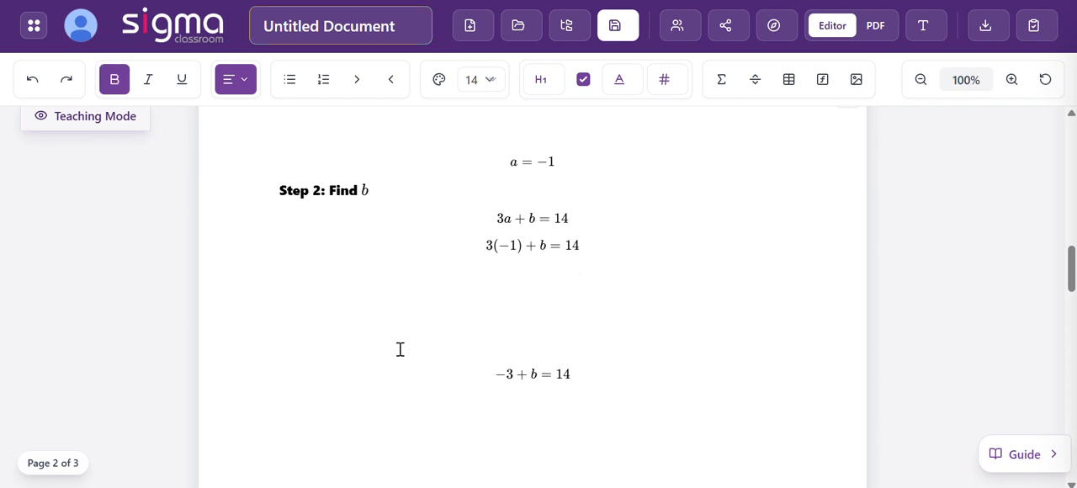
- Delete the empty lines between 3(−1) + b = 14, −3 + b = 14 and b = 17 in Step 2
left_click(378, 273)
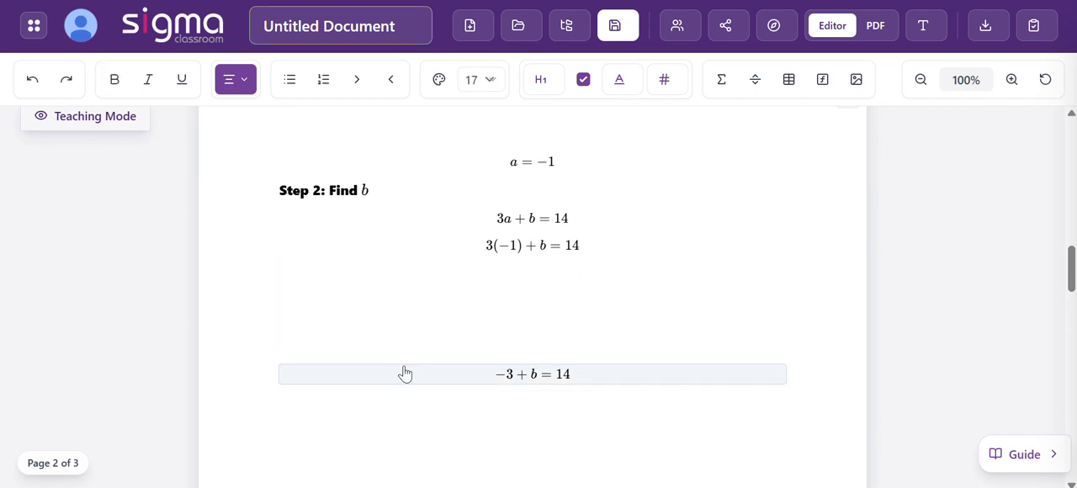
double_click(404, 373)
left_click(545, 361)
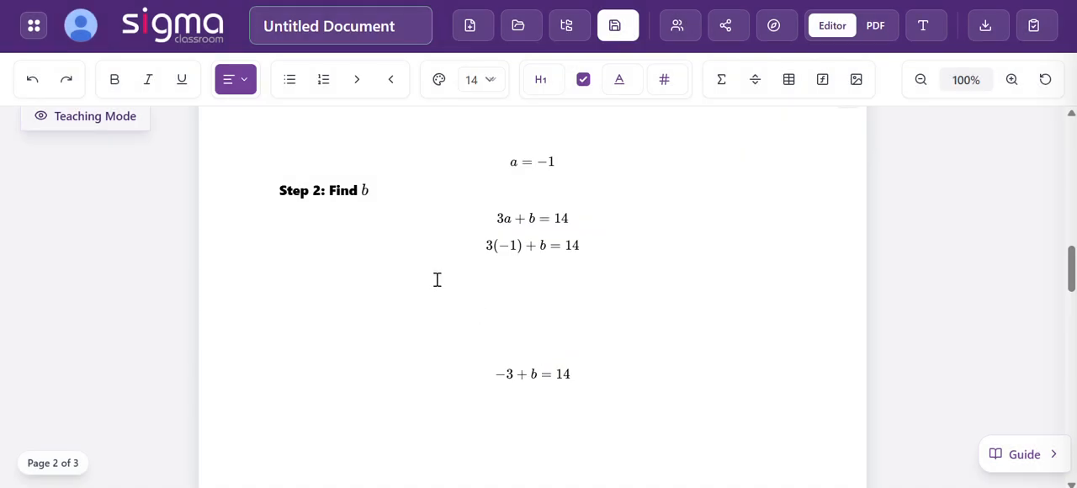
key("BackSpace")
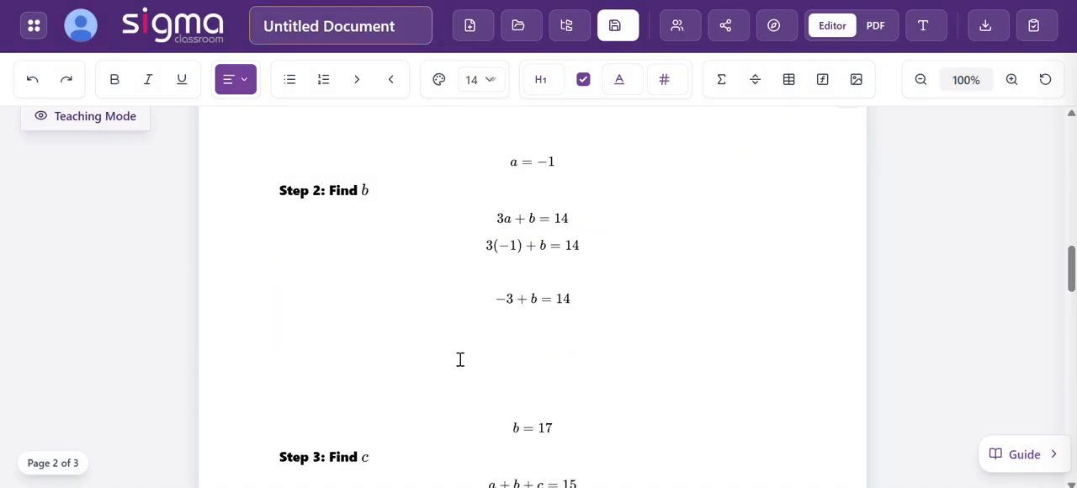
key("BackSpace")
left_click_drag(456, 292, 471, 362)
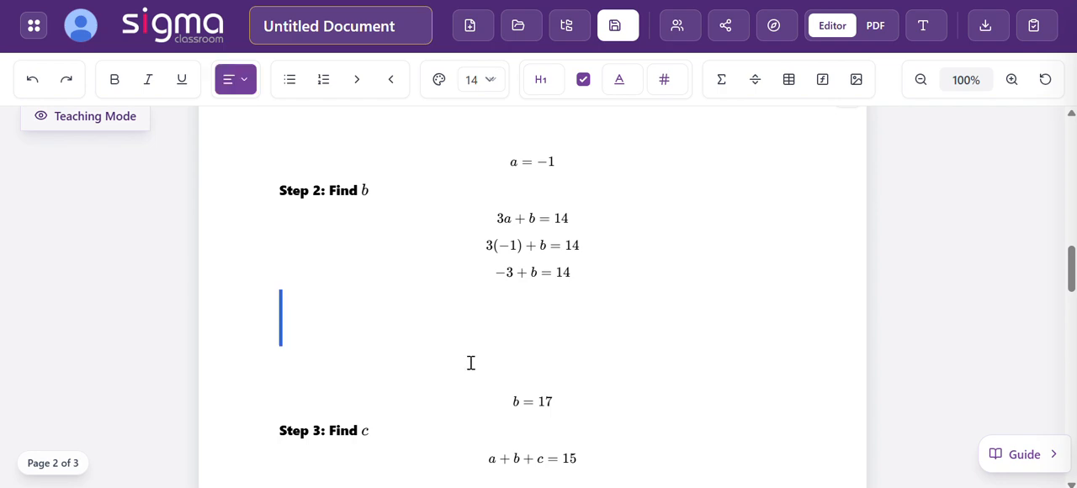
key("BackSpace")
- Delete the empty lines between the equations under Step 3: Find c, from a + b + c = 15 down to c = −1
key("BackSpace")
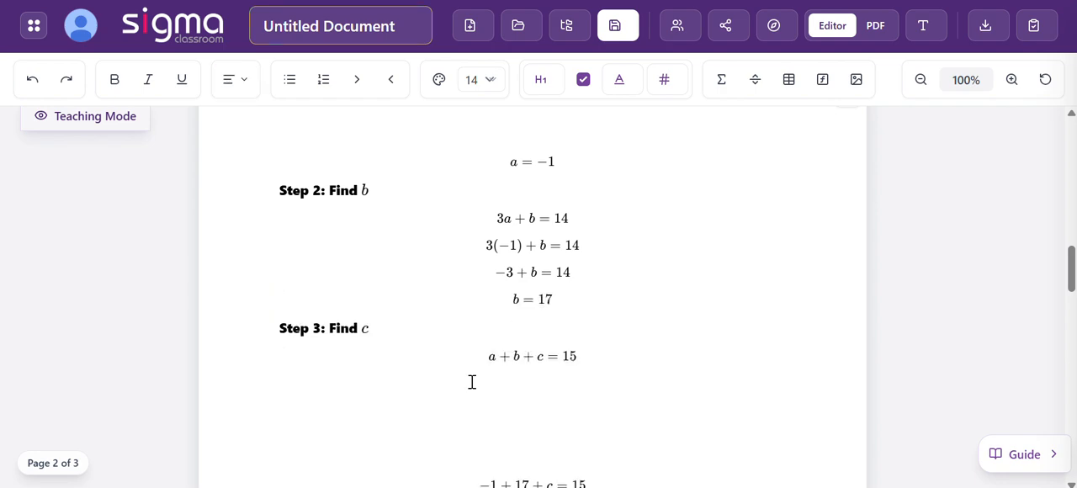
left_click_drag(471, 389, 478, 451)
key("BackSpace")
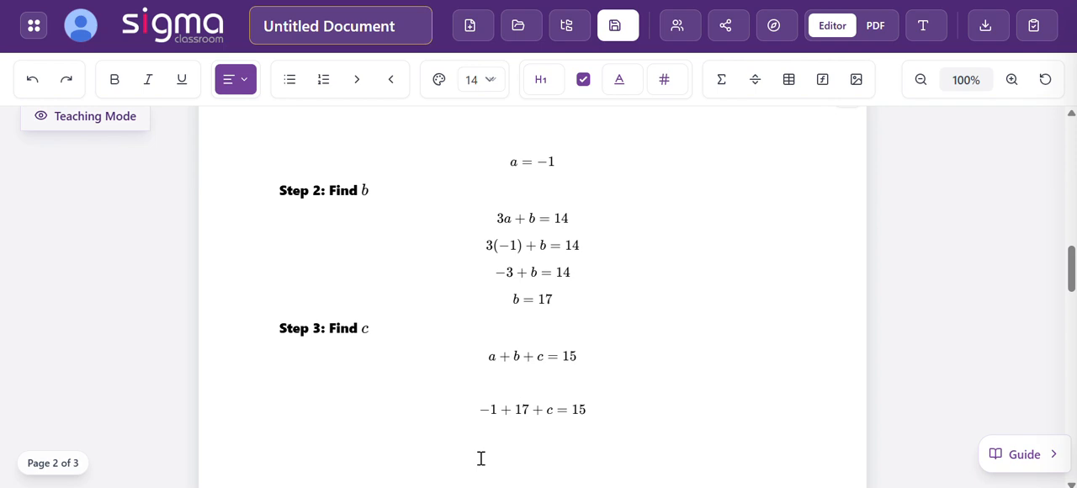
key("BackSpace")
scroll(481, 457, "down", 4)
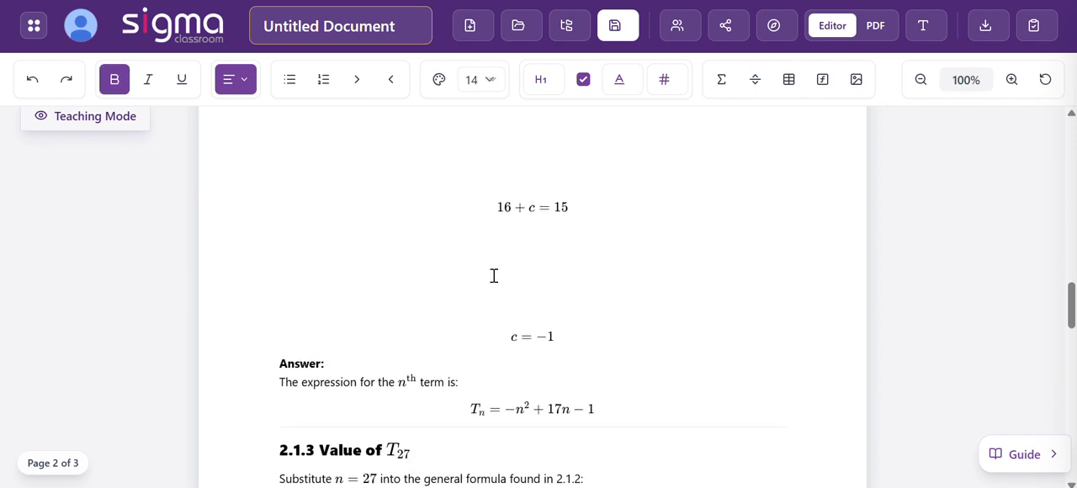
scroll(494, 276, "up", 3)
left_click_drag(479, 247, 486, 331)
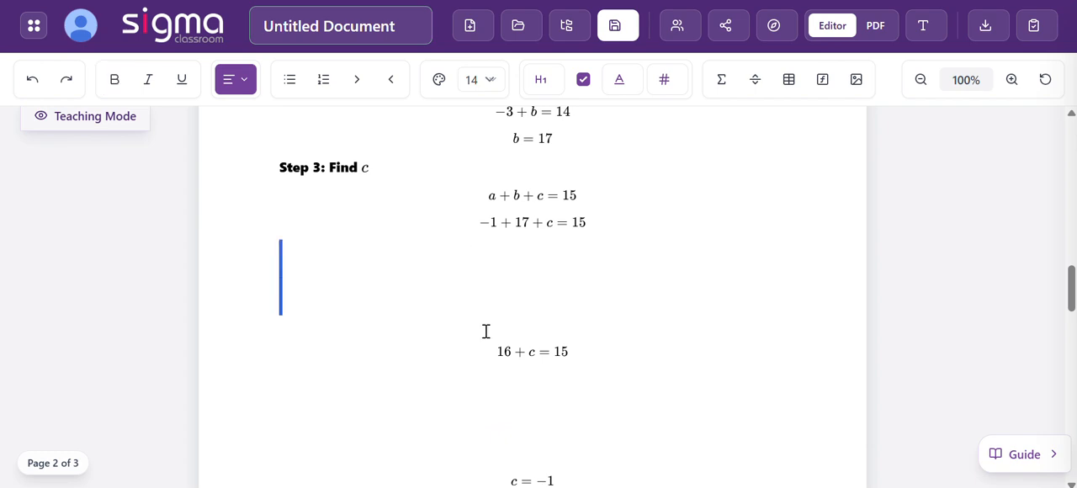
key("BackSpace")
key("BackSpace")
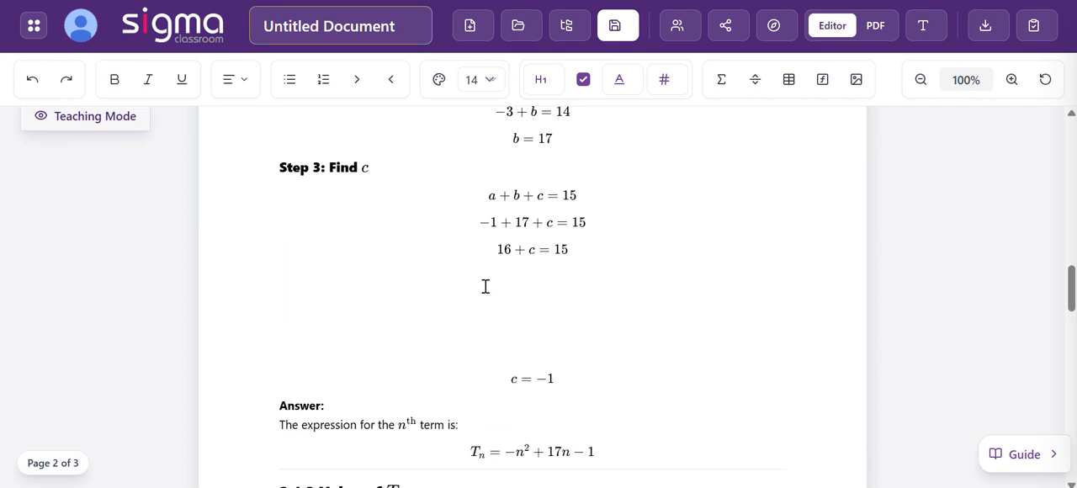
left_click_drag(485, 278, 494, 357)
key("BackSpace")
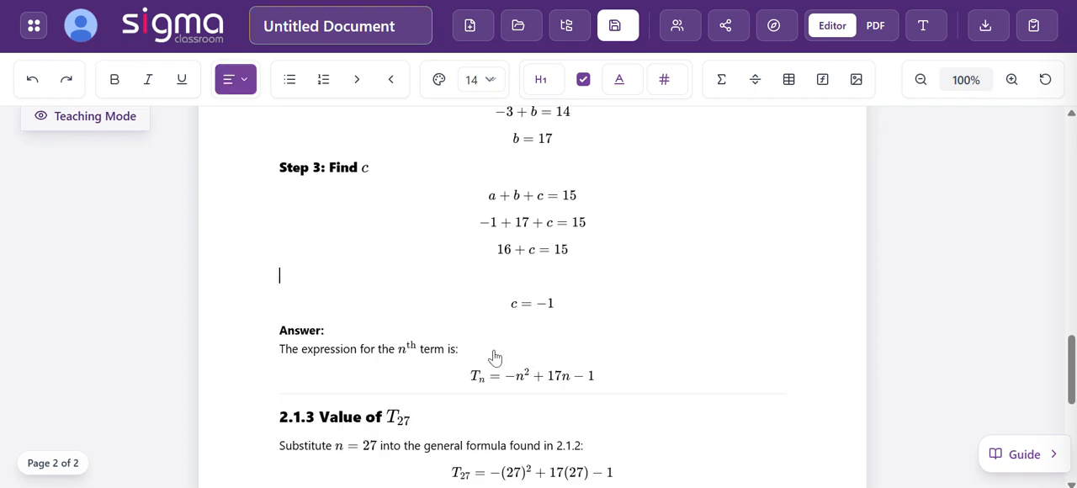
key("BackSpace")
- Delete the empty lines between the three T27 equations in the 2.1.3 solution
scroll(430, 339, "down", 1)
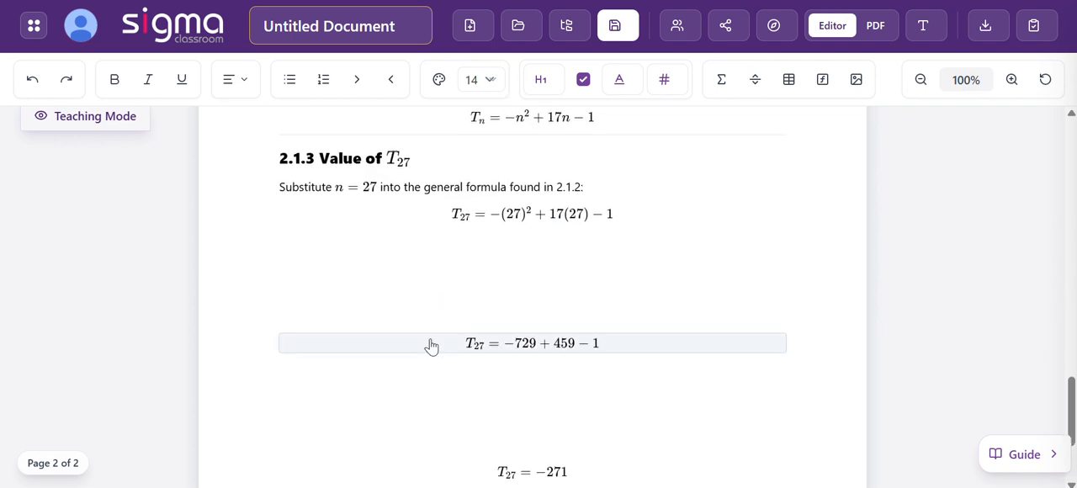
left_click(433, 232)
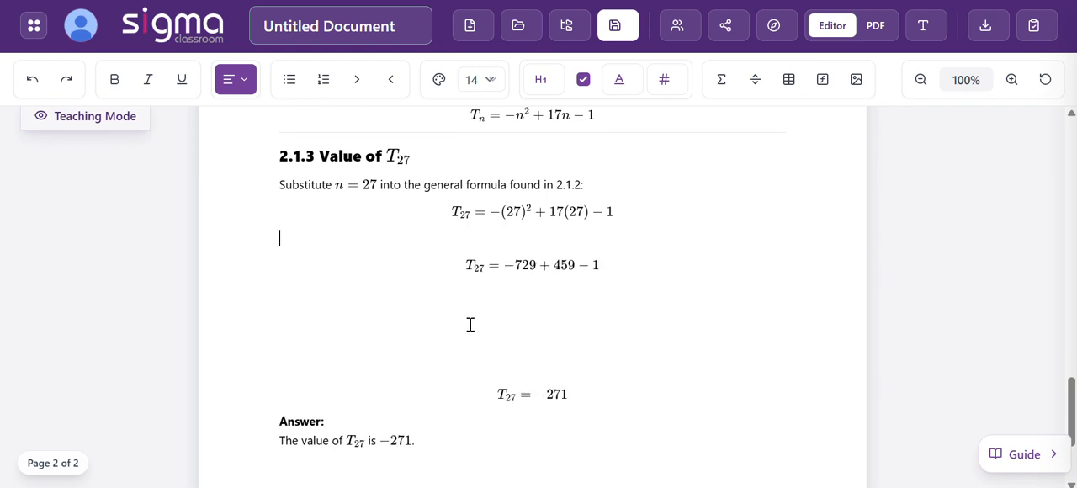
key("BackSpace")
left_click_drag(433, 268, 459, 354)
key("BackSpace")
key("BackSpace")
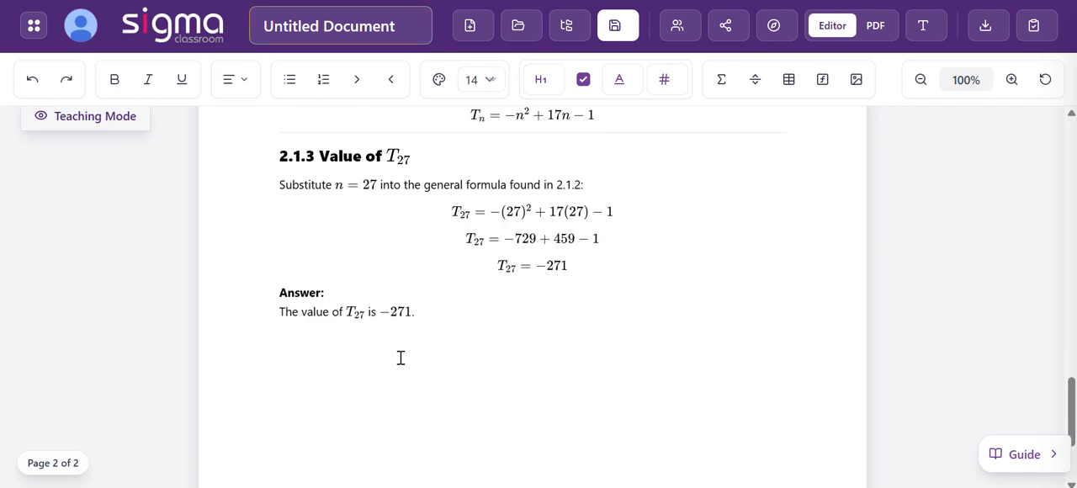
scroll(399, 425, "down", 3)
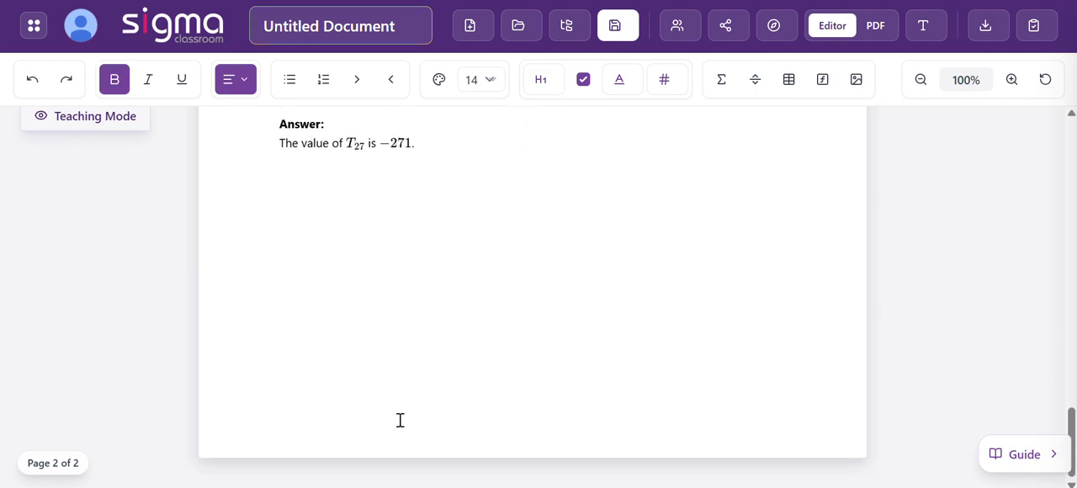
scroll(410, 315, "up", 1)
scroll(411, 315, "down", 1)
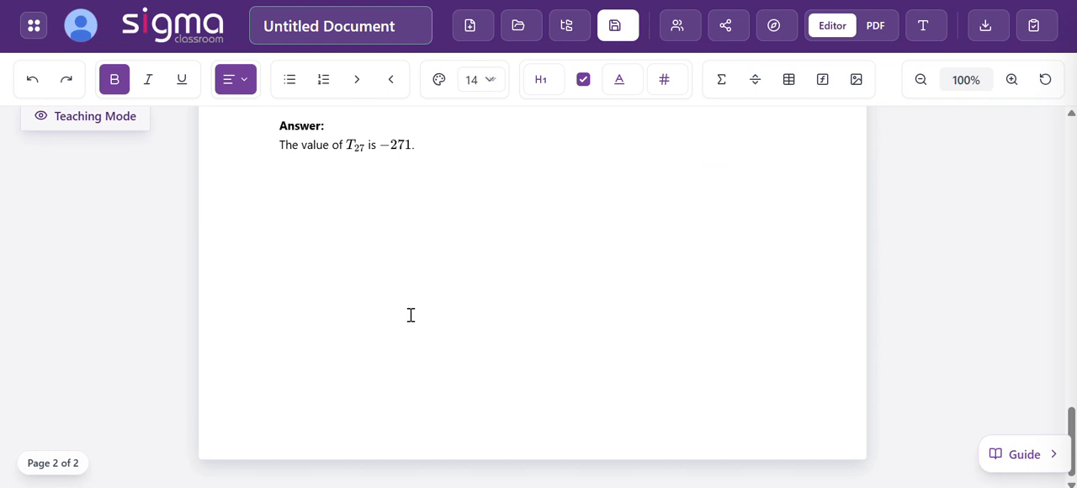
scroll(411, 315, "up", 1)
scroll(439, 187, "up", 15)
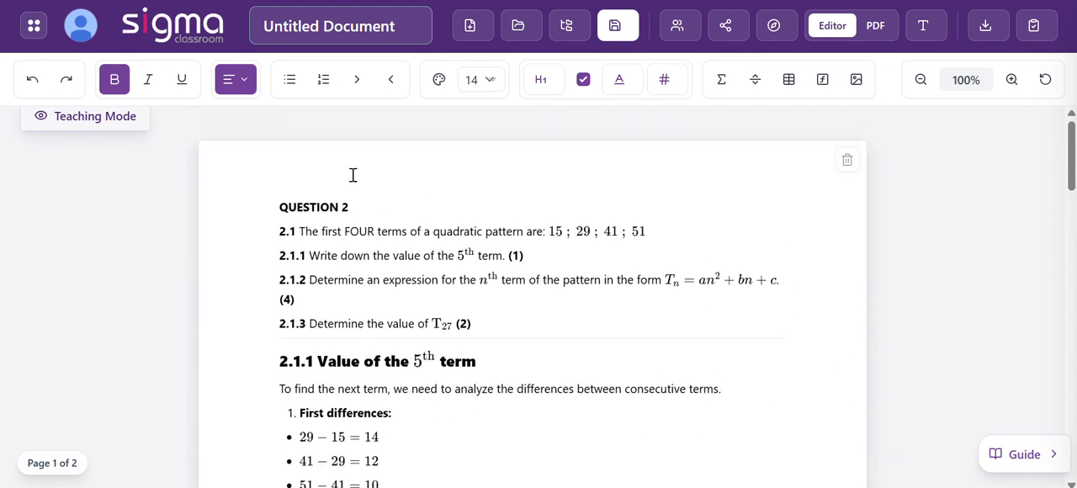
left_click(352, 175)
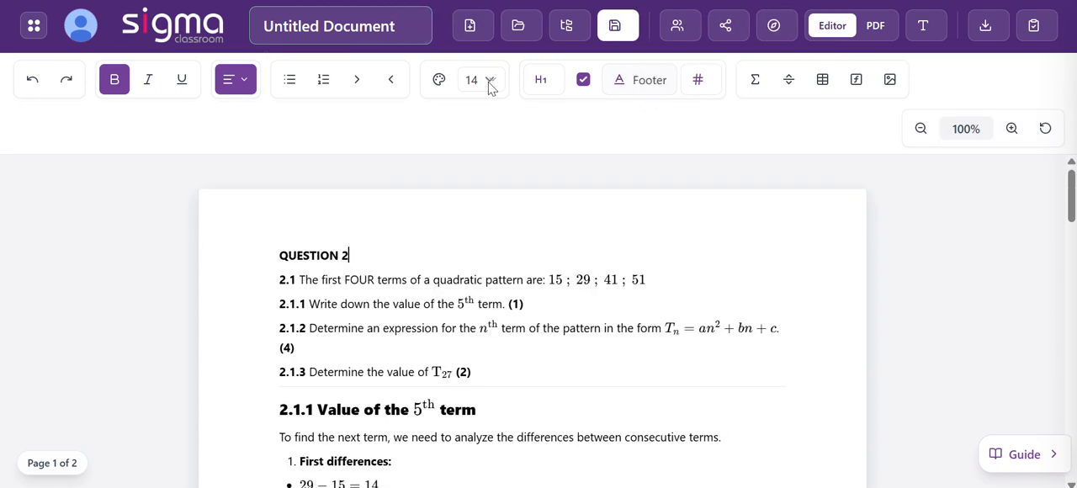
- Rename the document as "Number Patterns Demo Question"
left_click(362, 25)
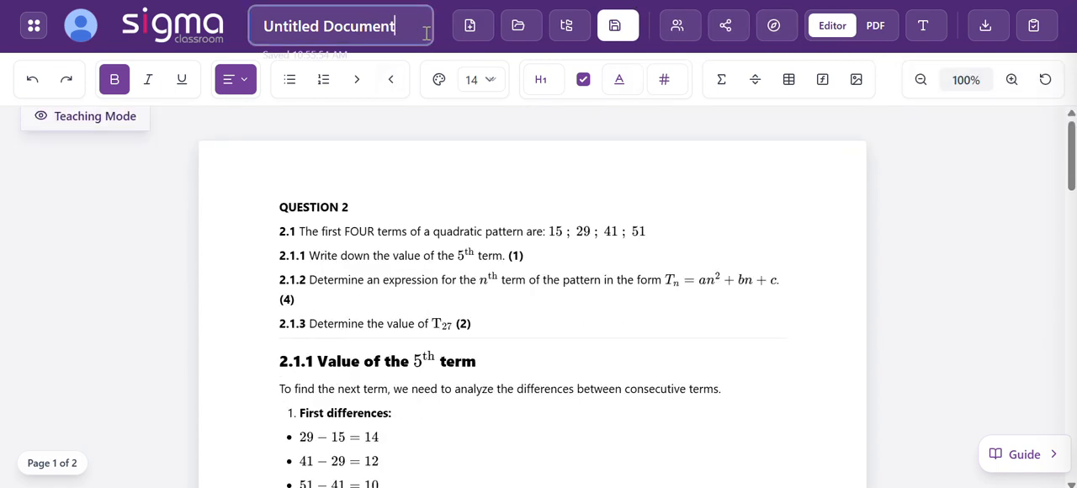
left_click_drag(427, 30, 227, 55)
type("Numb")
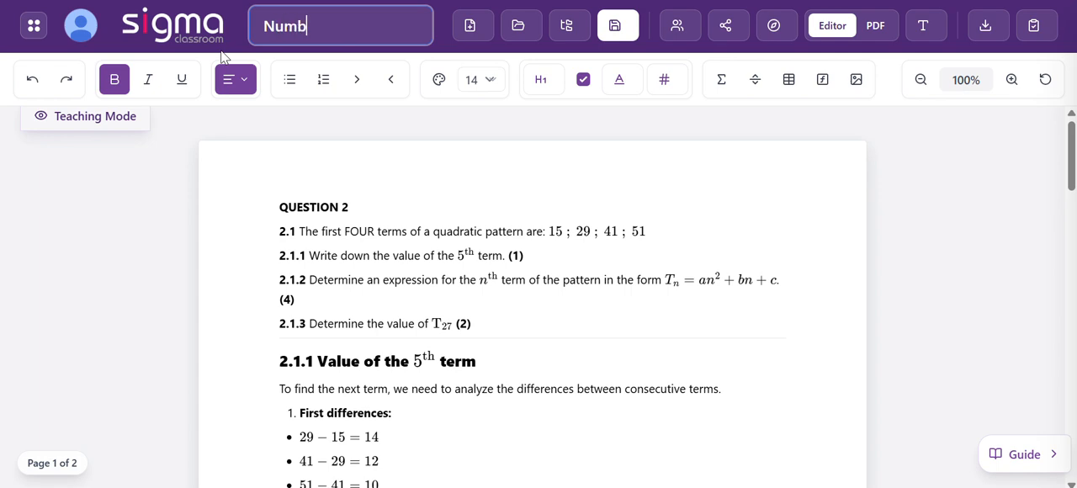
type("er Patterns Demo")
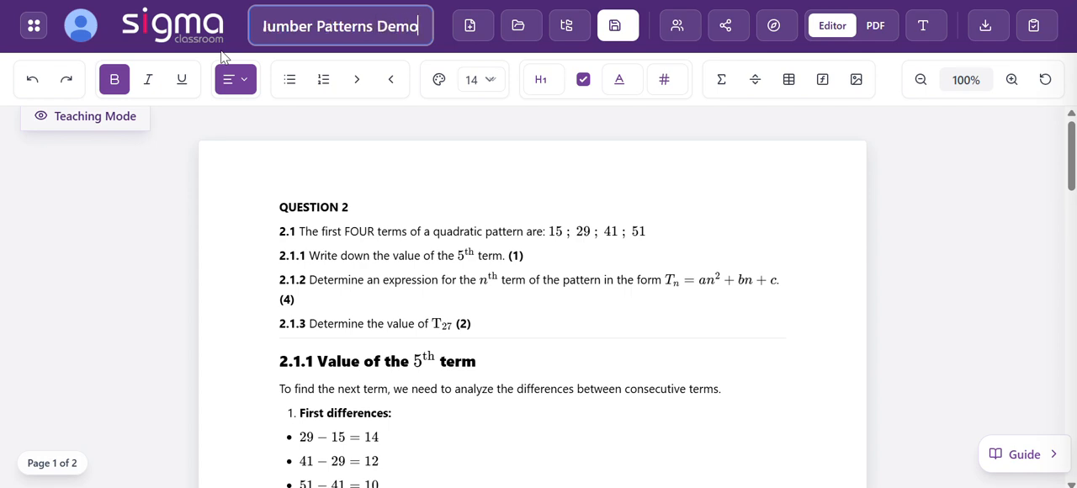
type(" Question")
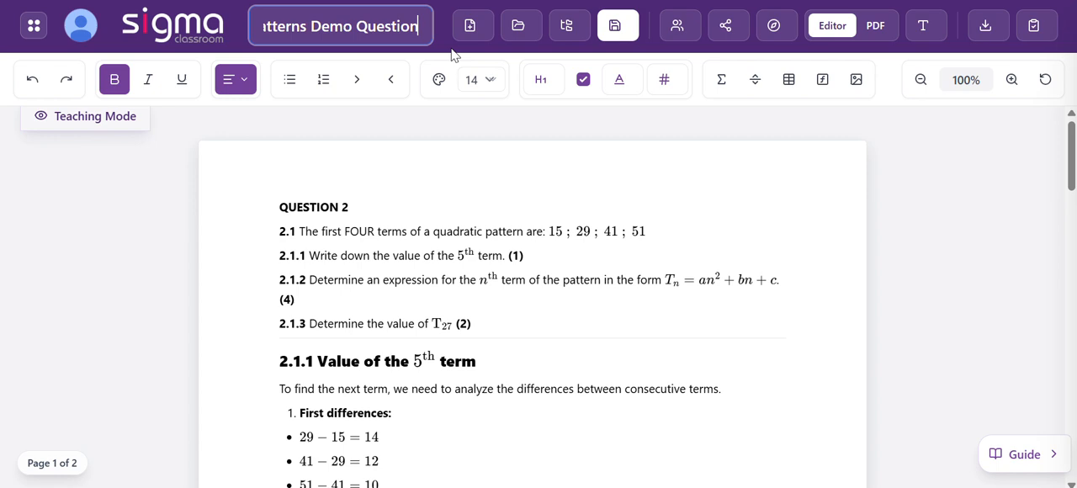
key("Return")
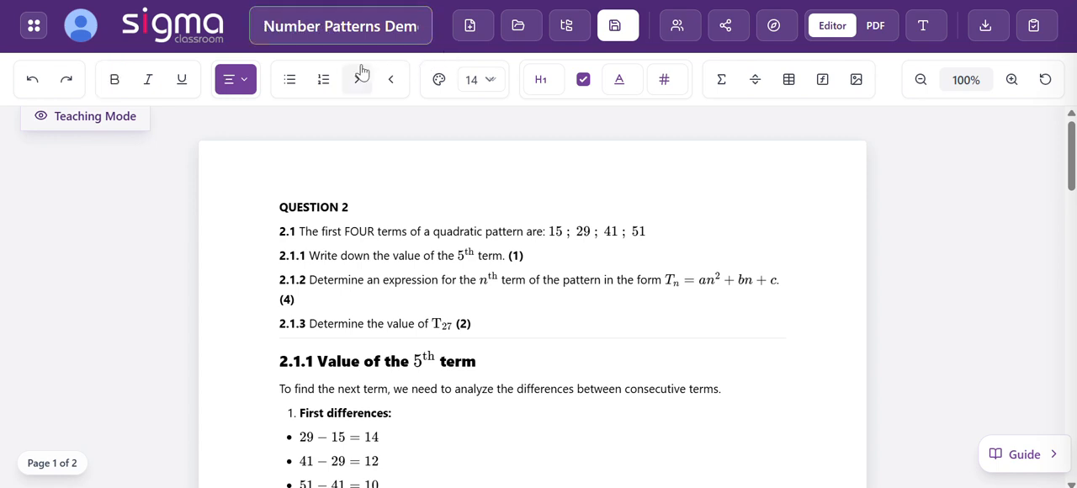
- Export the document as a PDF in Portrait orientation
left_click(982, 39)
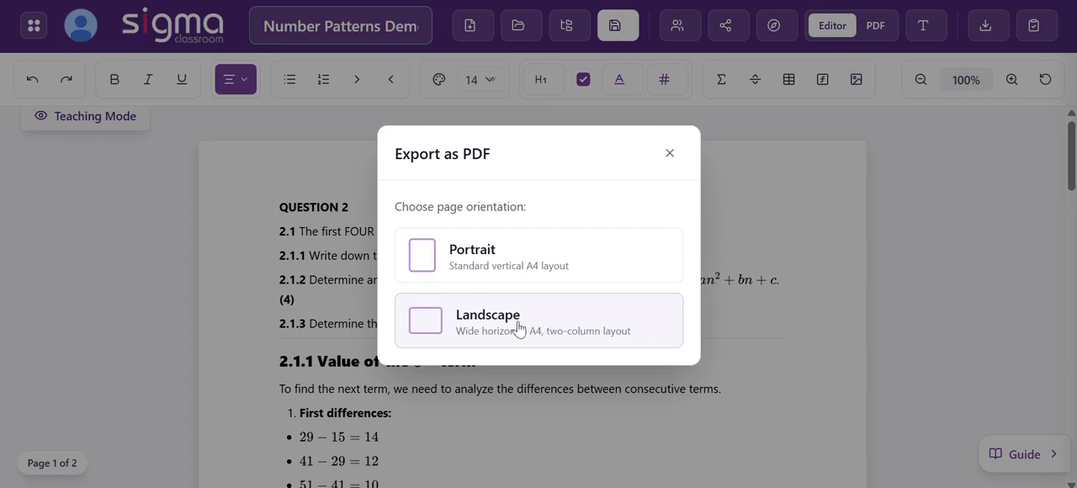
left_click(551, 258)
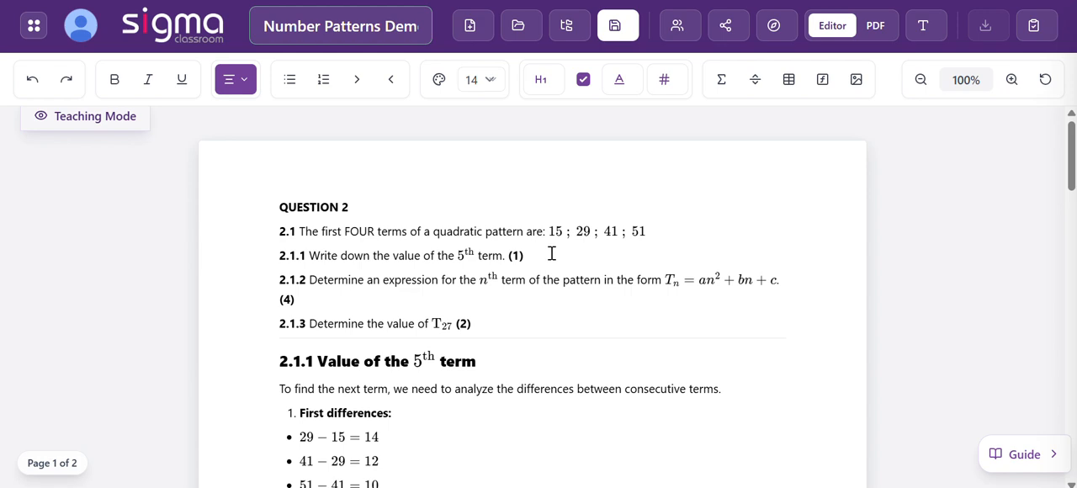
scroll(546, 252, "down", 3)
- Switch to Acrobat, dismiss the AI Assistant summary banner, and examine the layout of the exported Question 2 questions and solutions across all pages
key("alt+Tab")
scroll(544, 250, "down", 1)
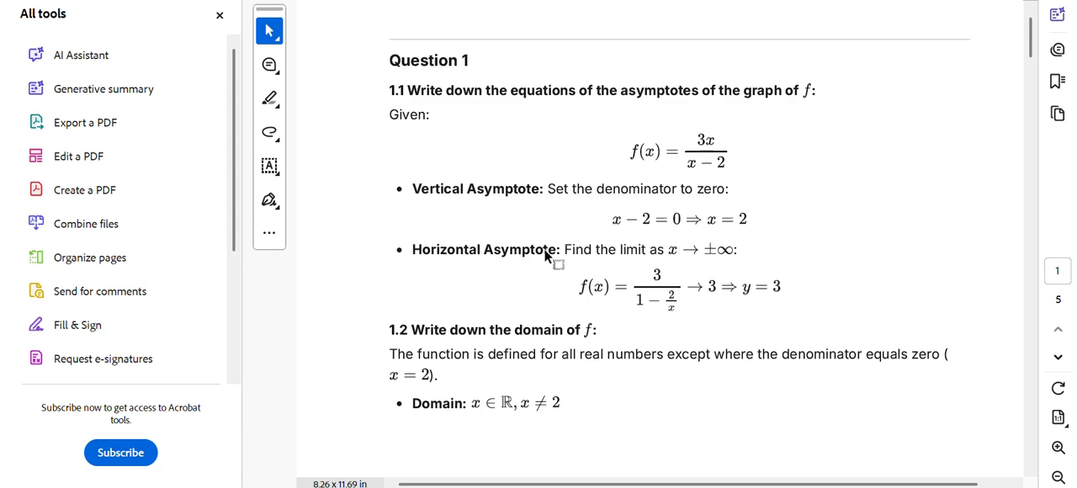
scroll(543, 250, "down", 2)
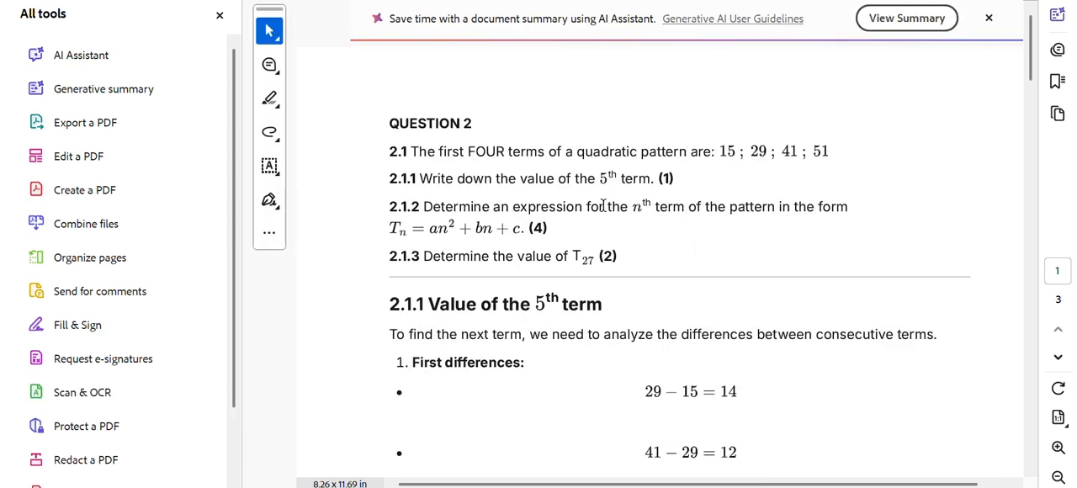
left_click(988, 18)
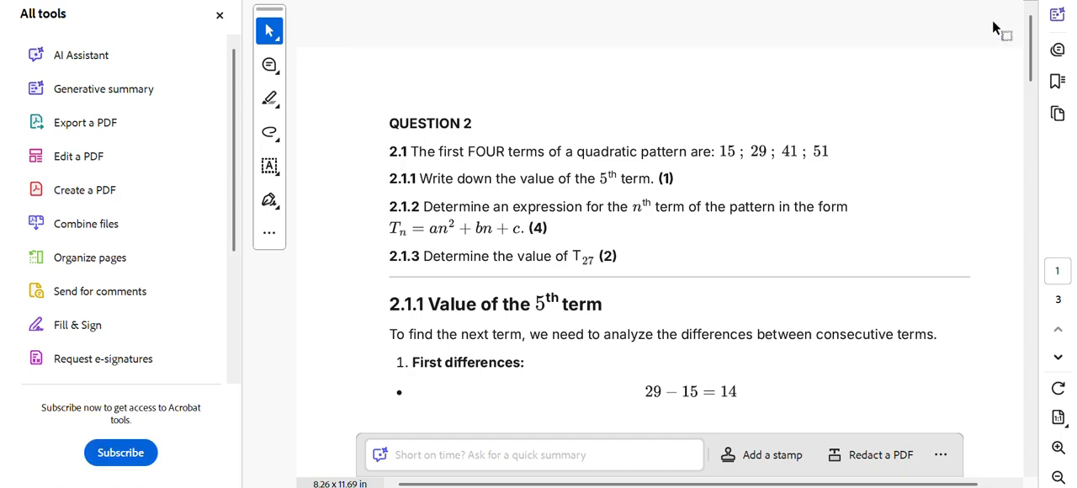
scroll(839, 161, "down", 12)
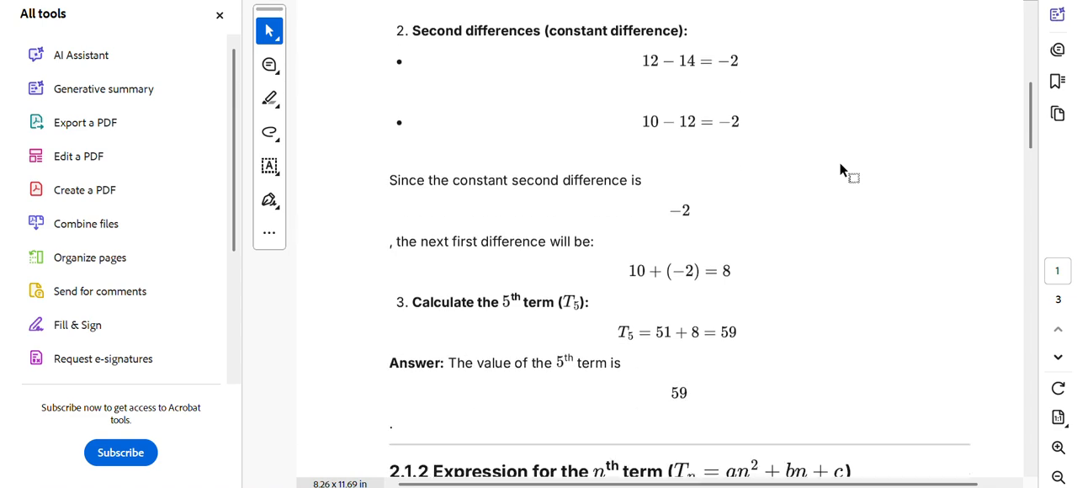
scroll(838, 162, "down", 13)
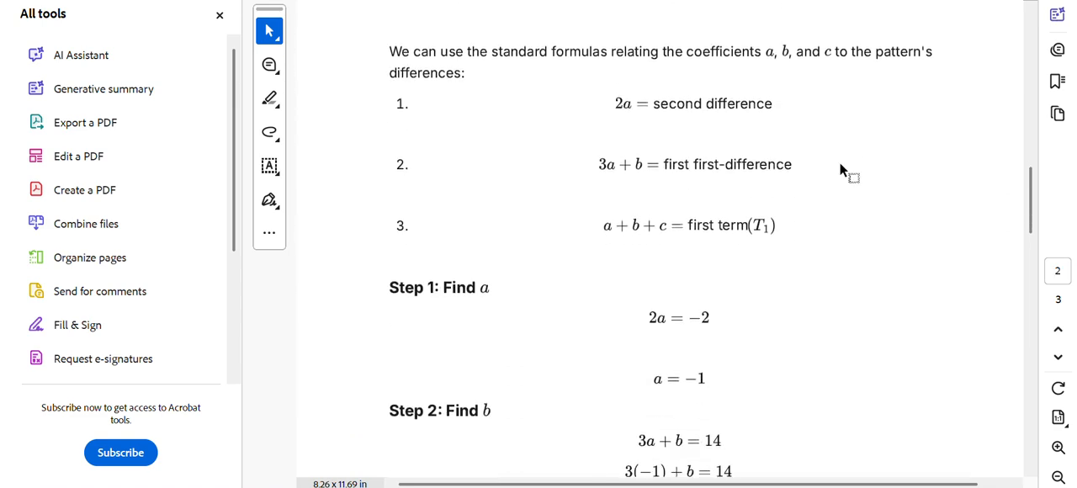
scroll(838, 161, "down", 19)
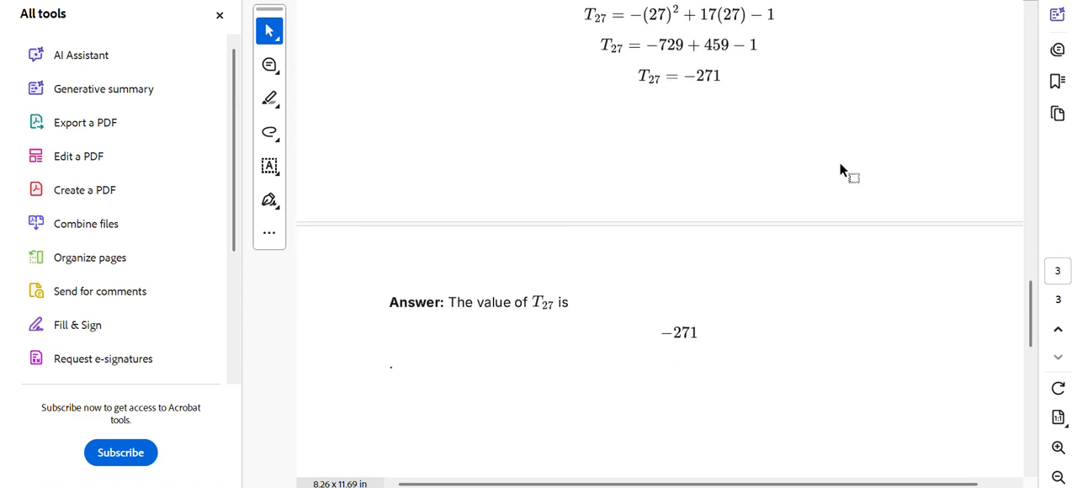
scroll(840, 168, "up", 20)
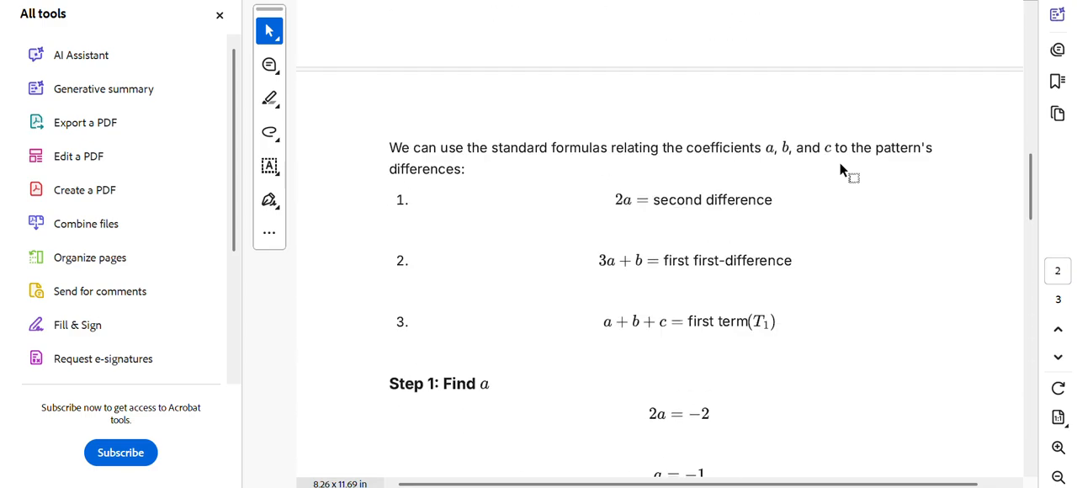
scroll(838, 170, "up", 15)
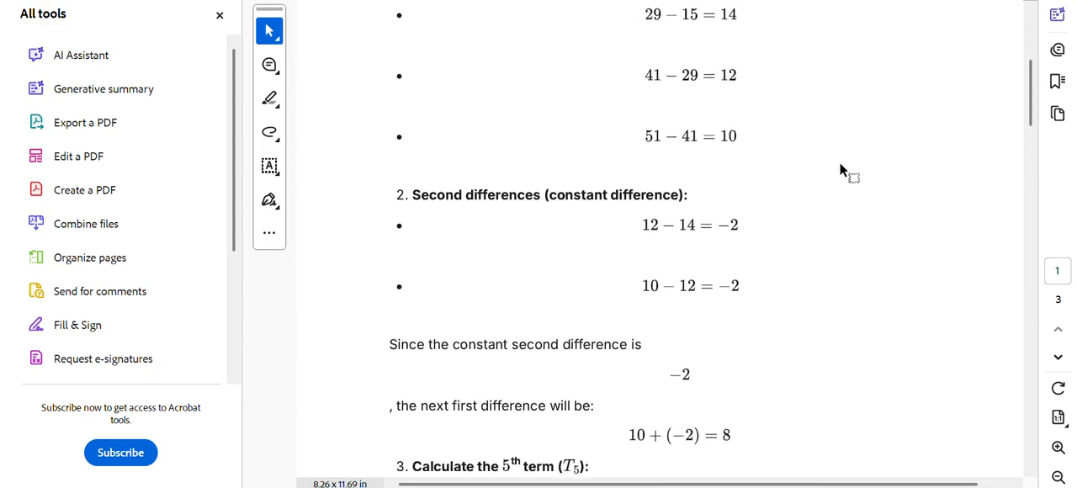
scroll(672, 105, "up", 7)
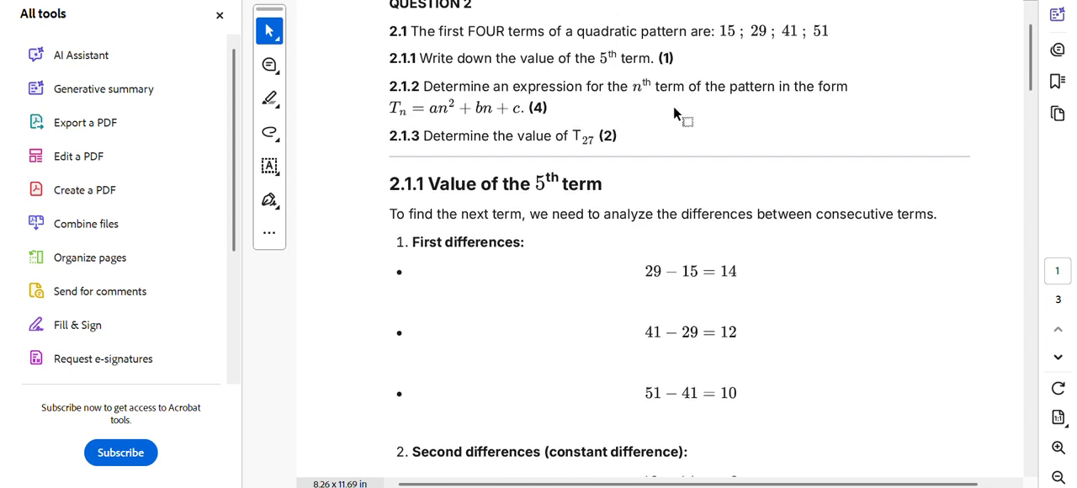